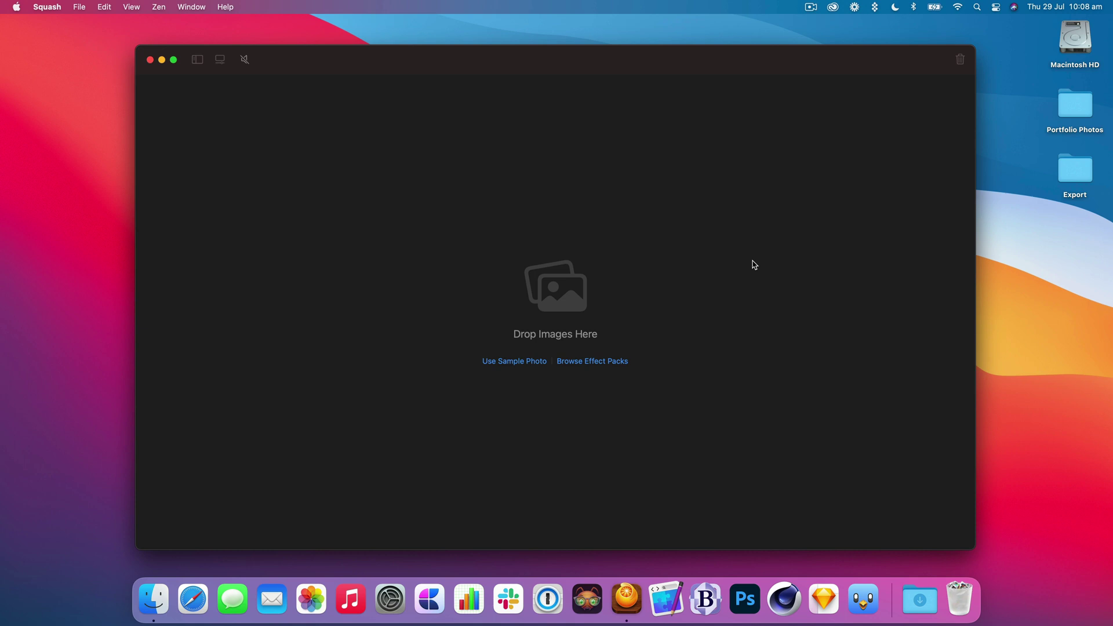
Load the Portfolio Photos images, switch on the Realmac logo watermark, and select the skatepark photo
left_click_drag(1073, 106, 558, 255)
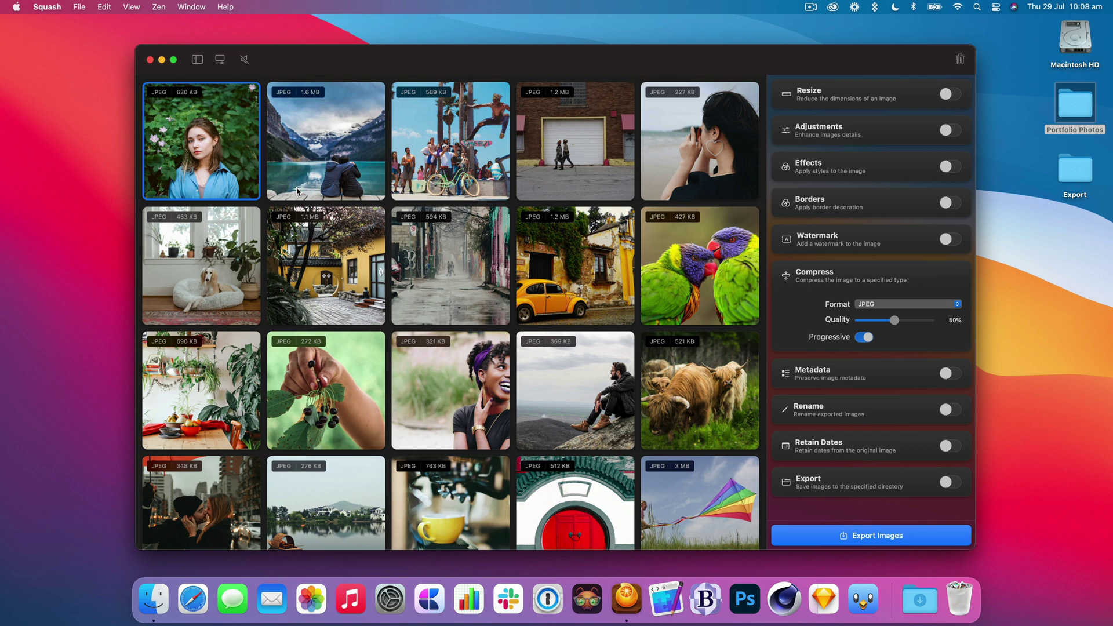
scroll(621, 211, "down", 5)
scroll(377, 166, "up", 5)
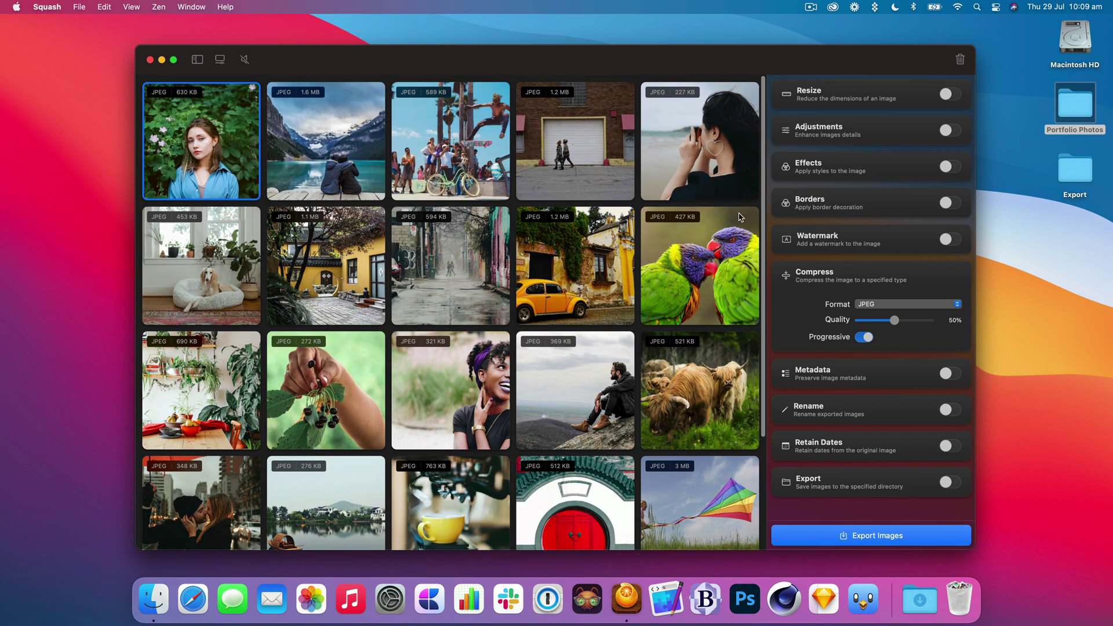
left_click(949, 239)
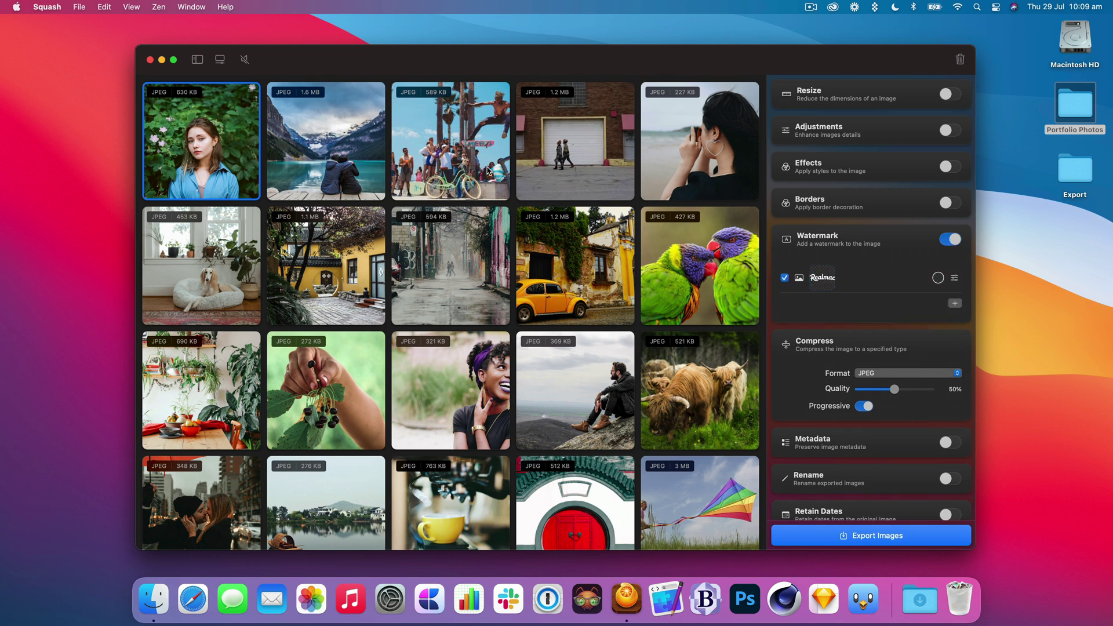
left_click(488, 171)
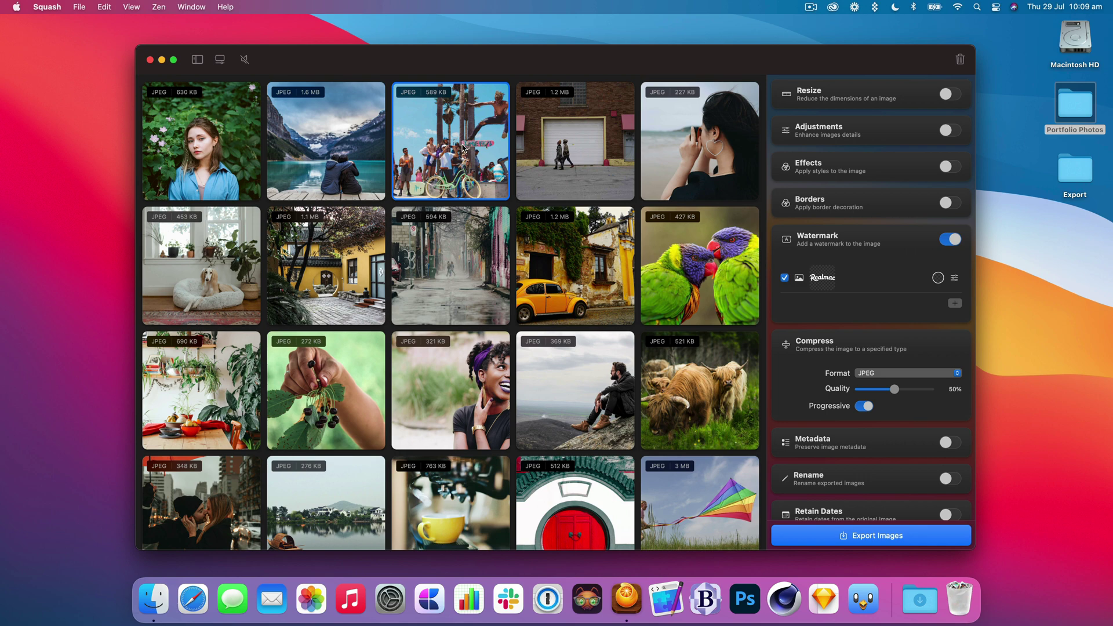
Show the skatepark photo in before/after view and add a copyright text watermark
double_click(463, 148)
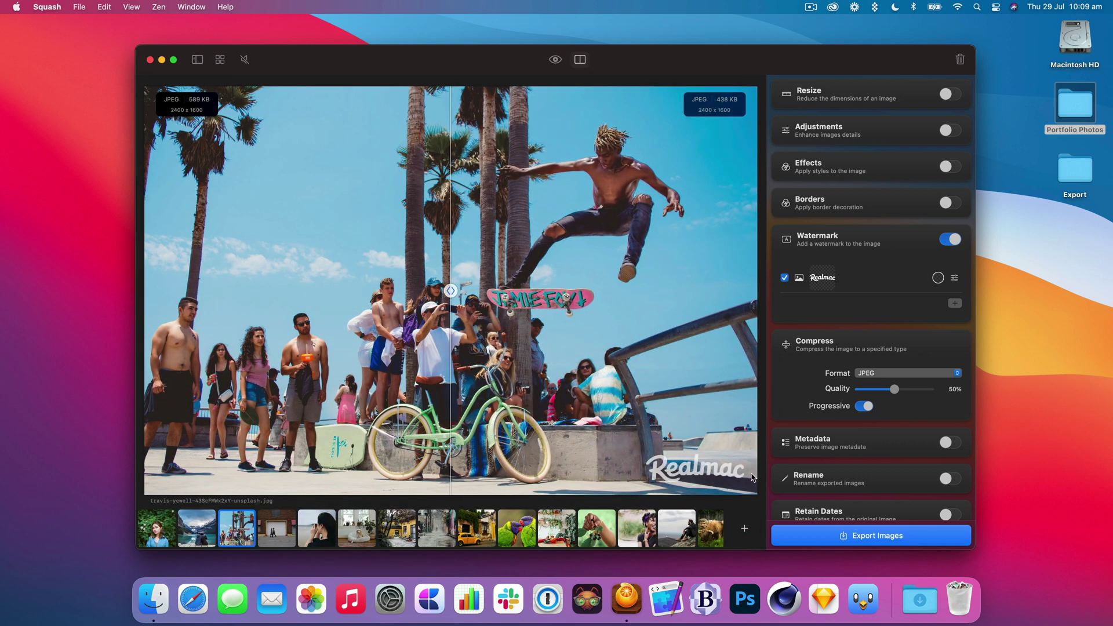
left_click_drag(458, 297, 589, 290)
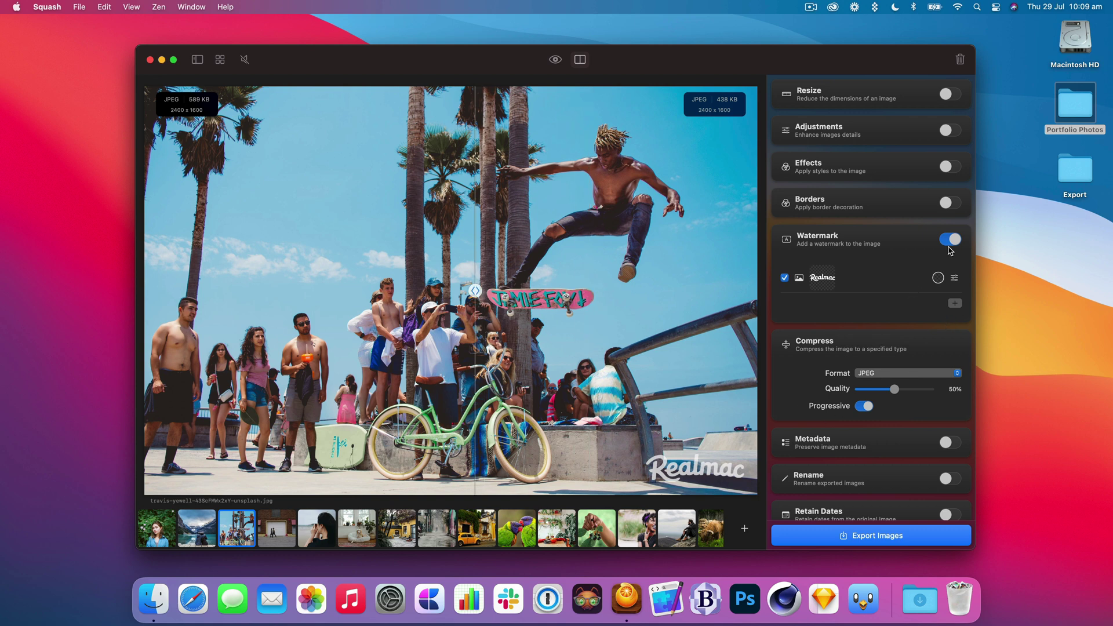
left_click(955, 304)
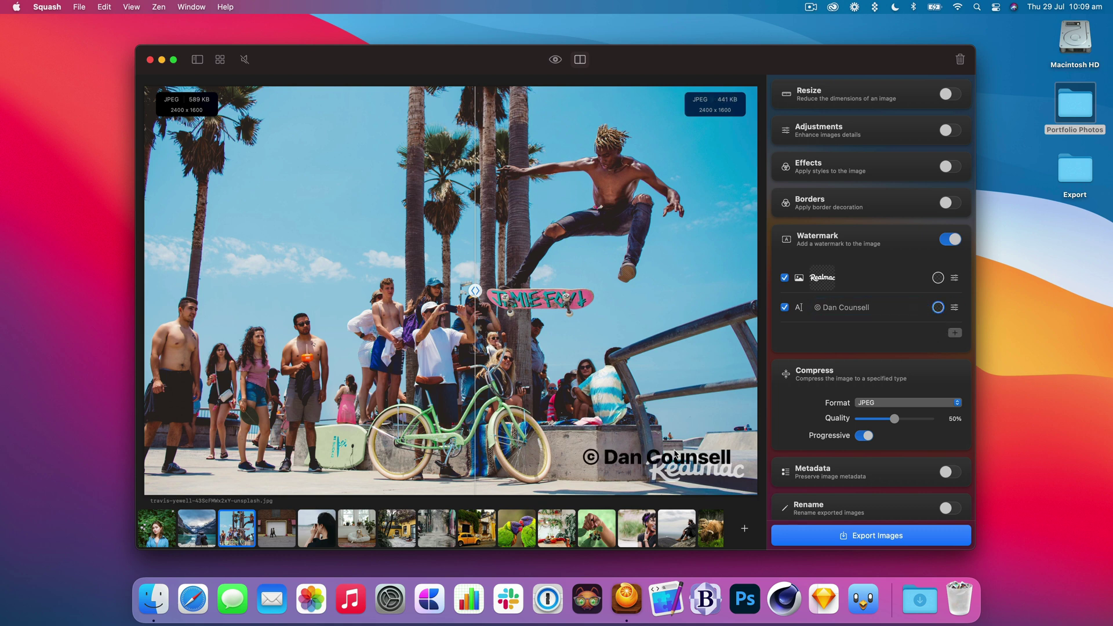
Add a third watermark as an image watermark and check its background and position settings
left_click(955, 333)
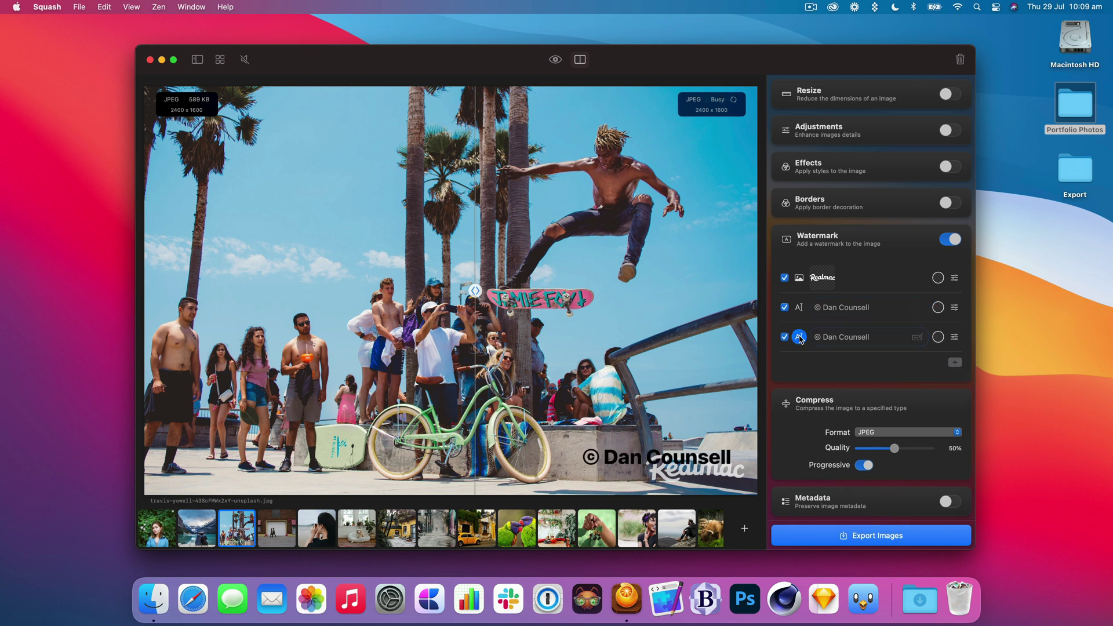
left_click(816, 337)
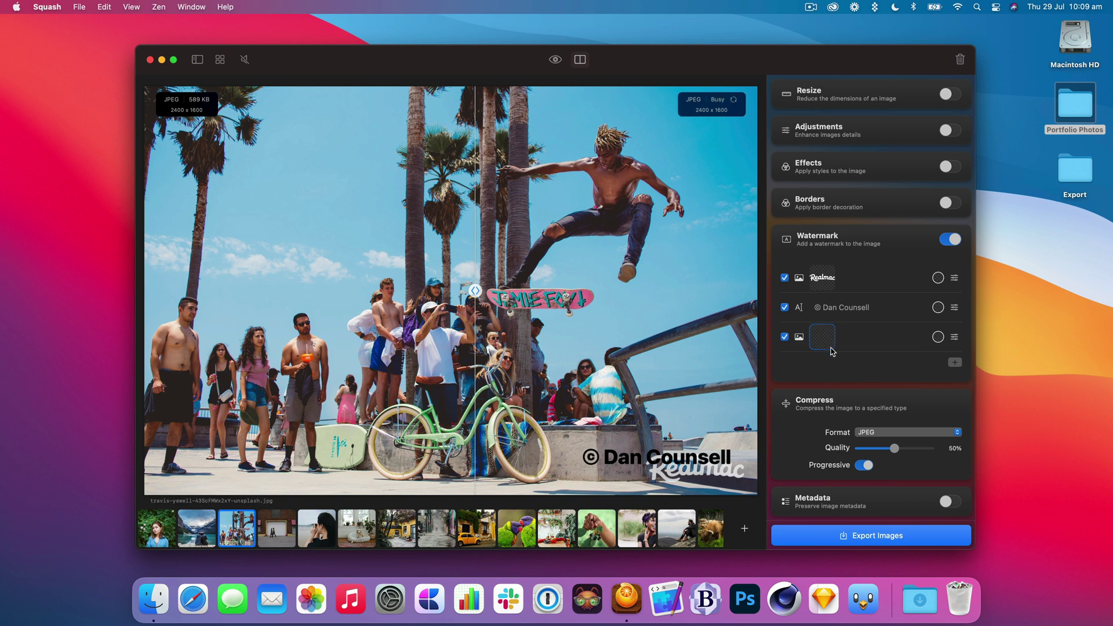
left_click(863, 313)
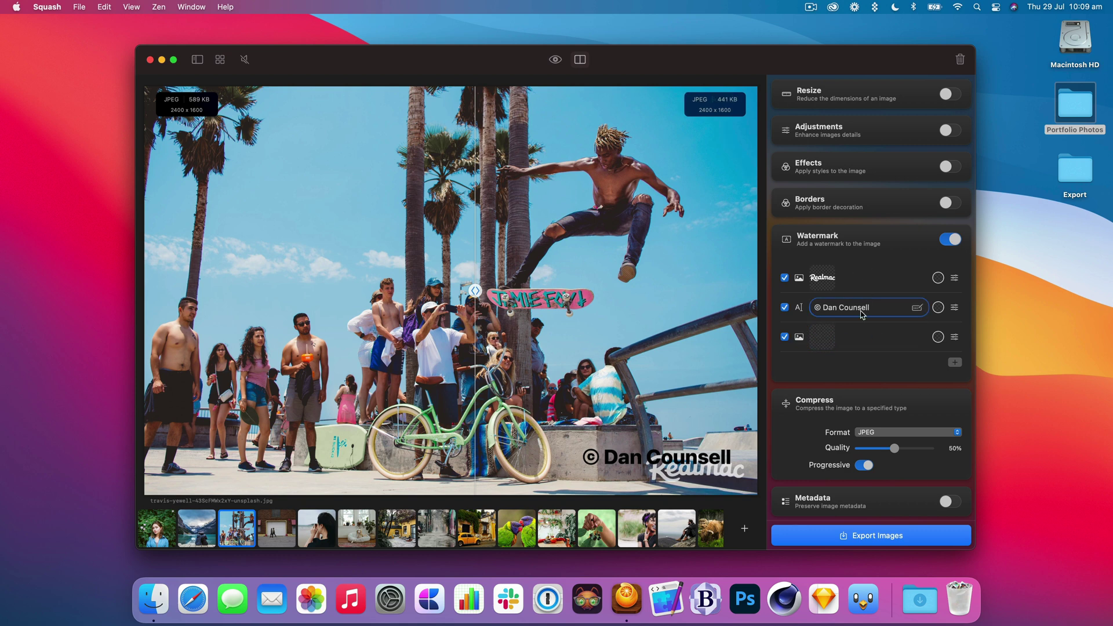
left_click(939, 336)
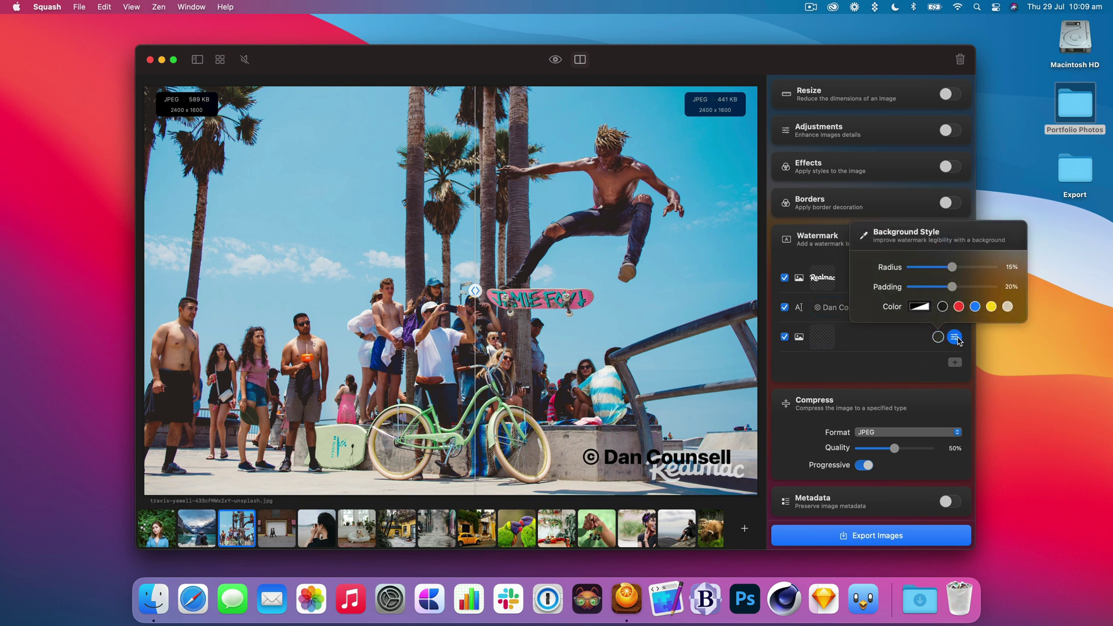
left_click(954, 336)
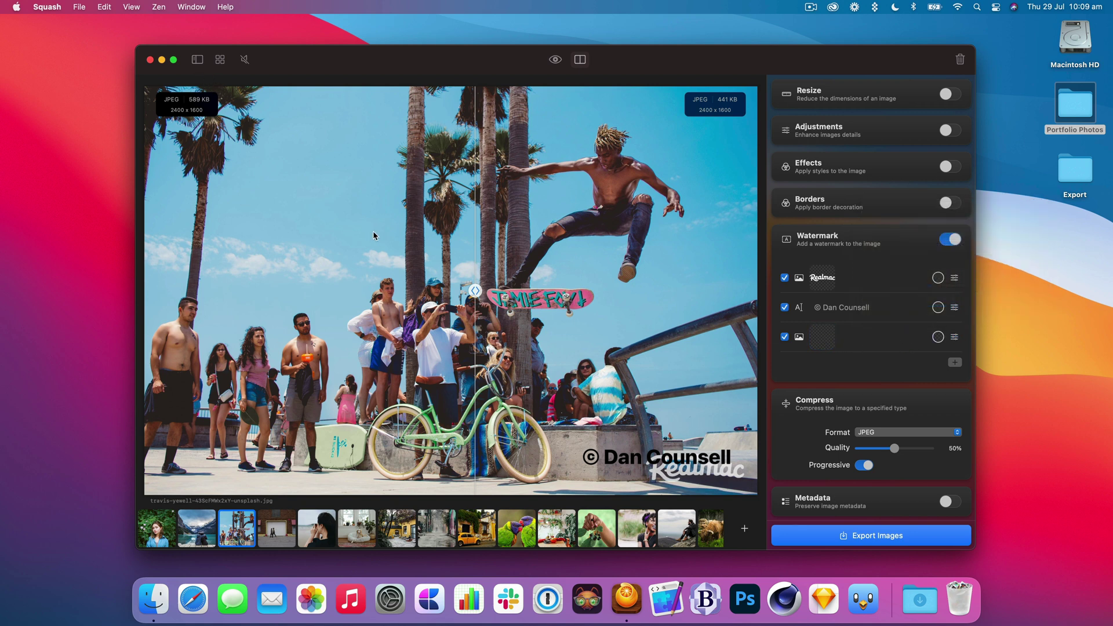
Apply the Realmac Watermark preset from the presets list and turn off the before/after comparison
left_click(197, 59)
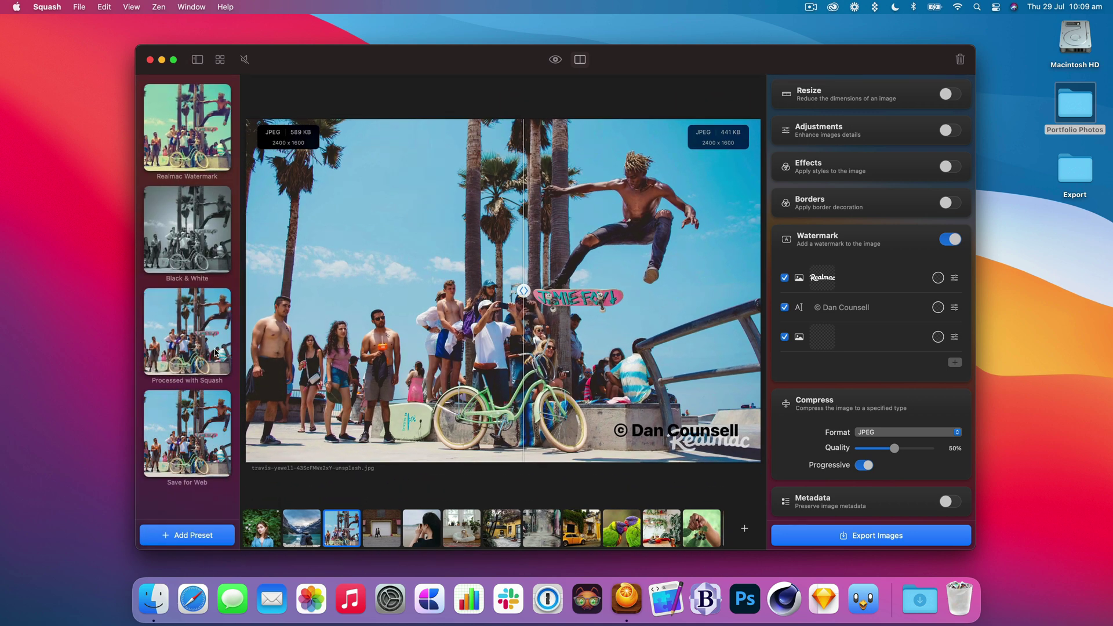
left_click(203, 154)
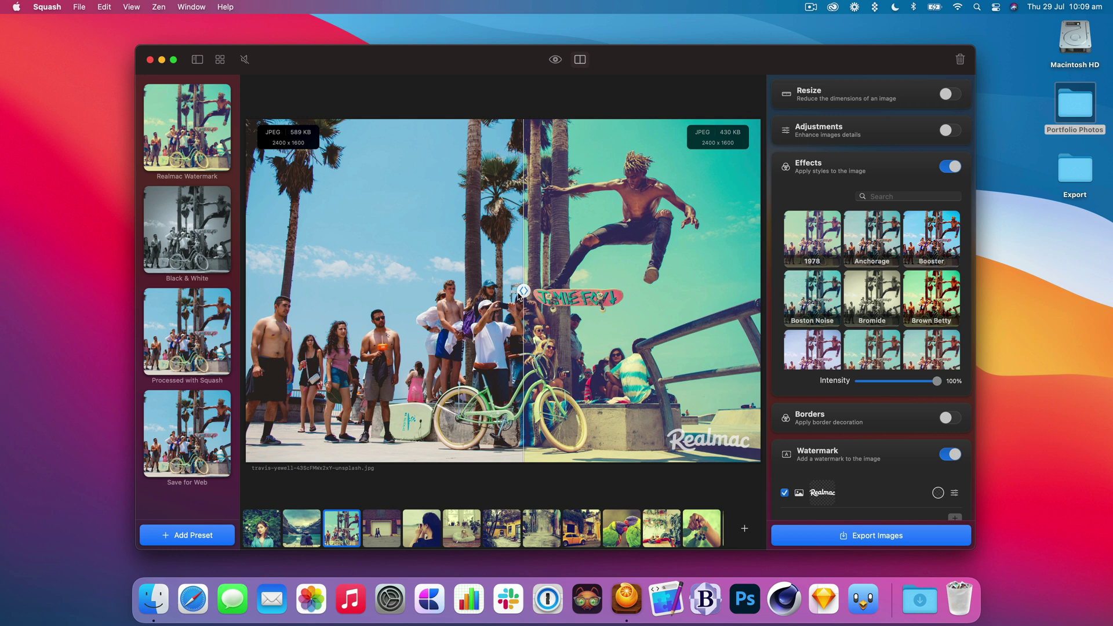
left_click(580, 60)
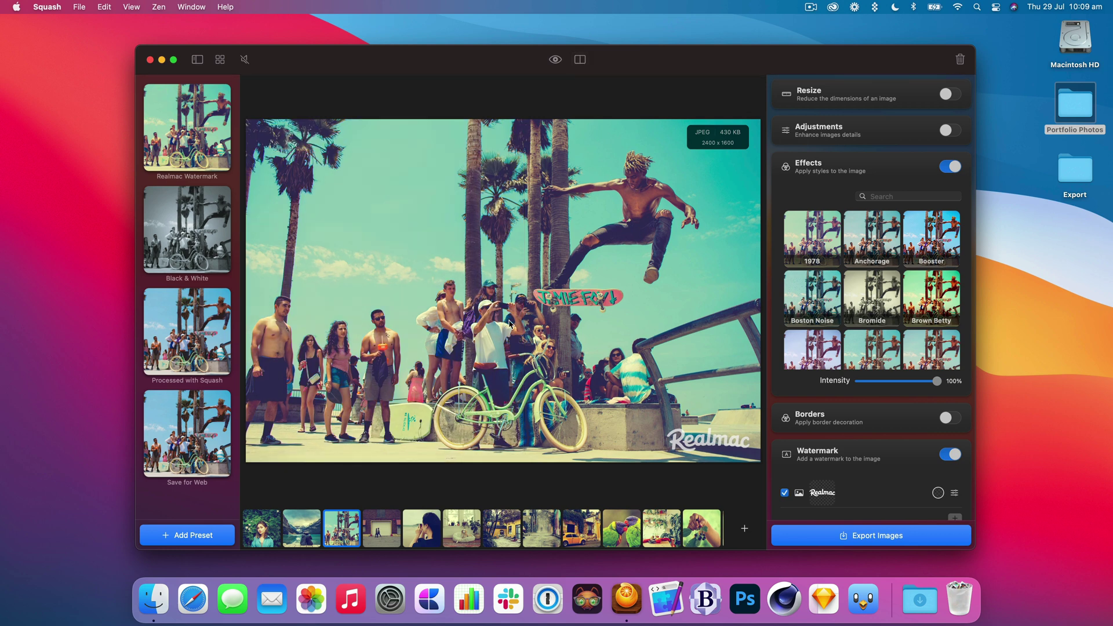
left_click(582, 63)
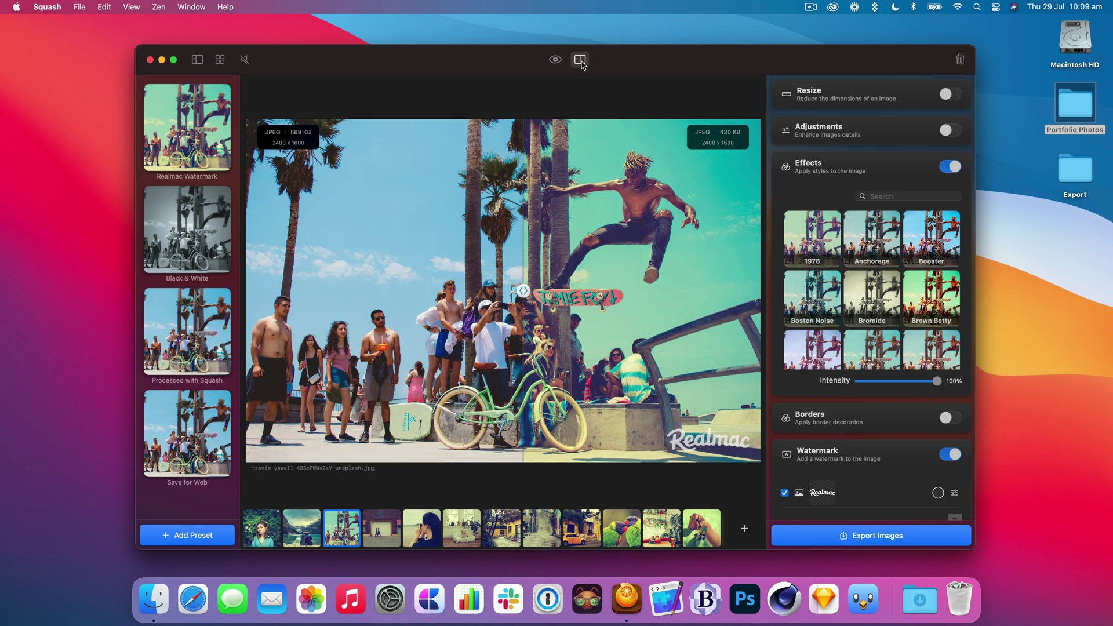
left_click(582, 64)
left_click(581, 62)
left_click(582, 62)
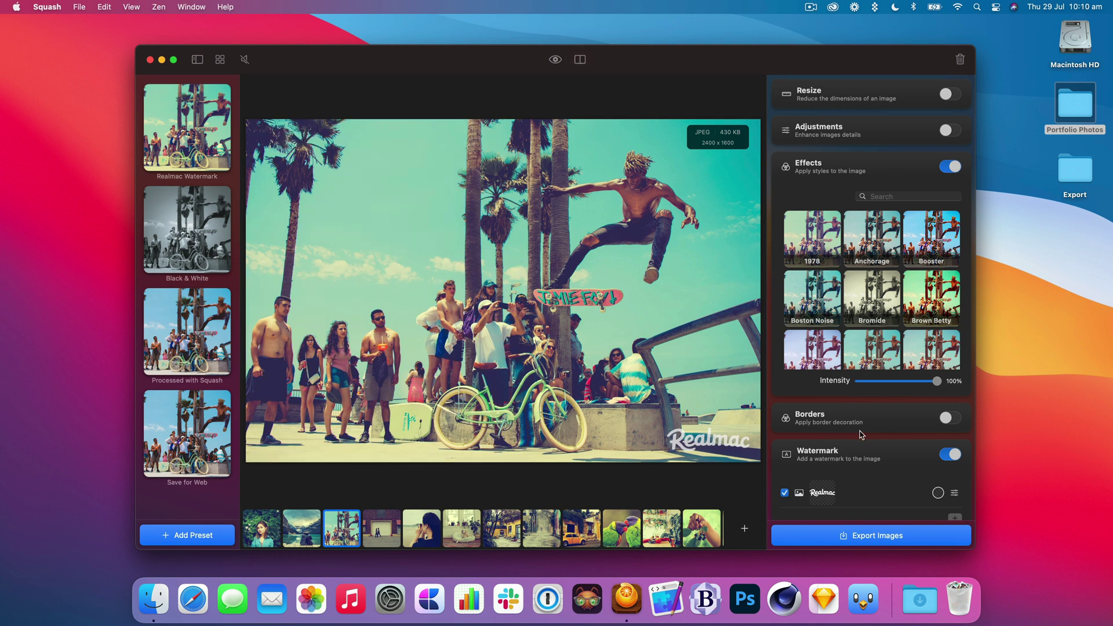
Apply the Processed with Squash preset and preview it on the garage door and portrait photos
scroll(841, 435, "down", 5)
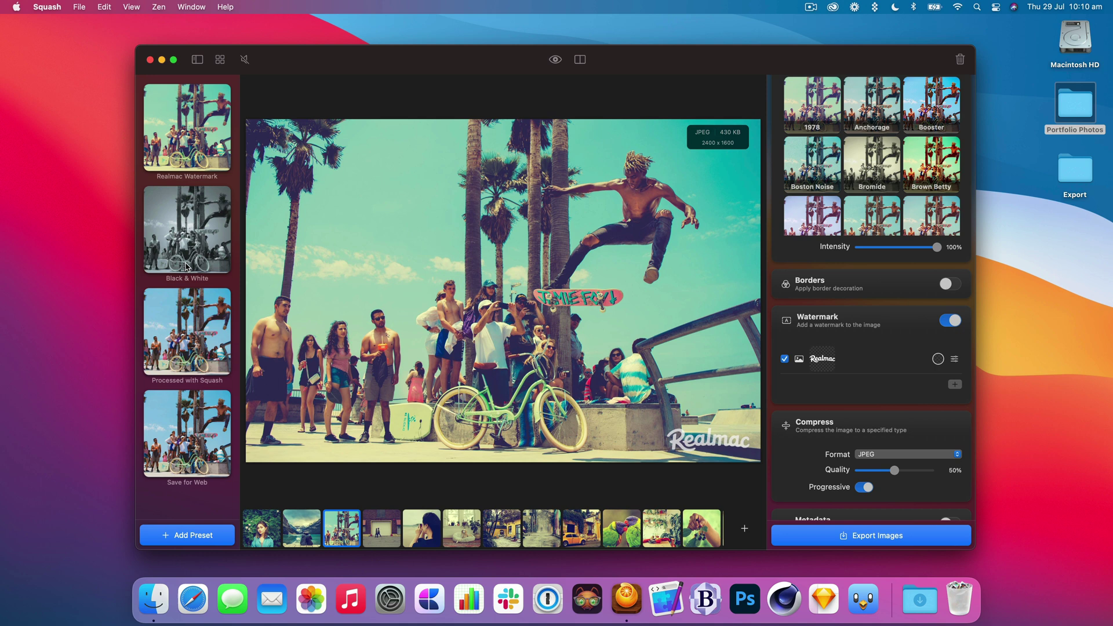
left_click(194, 336)
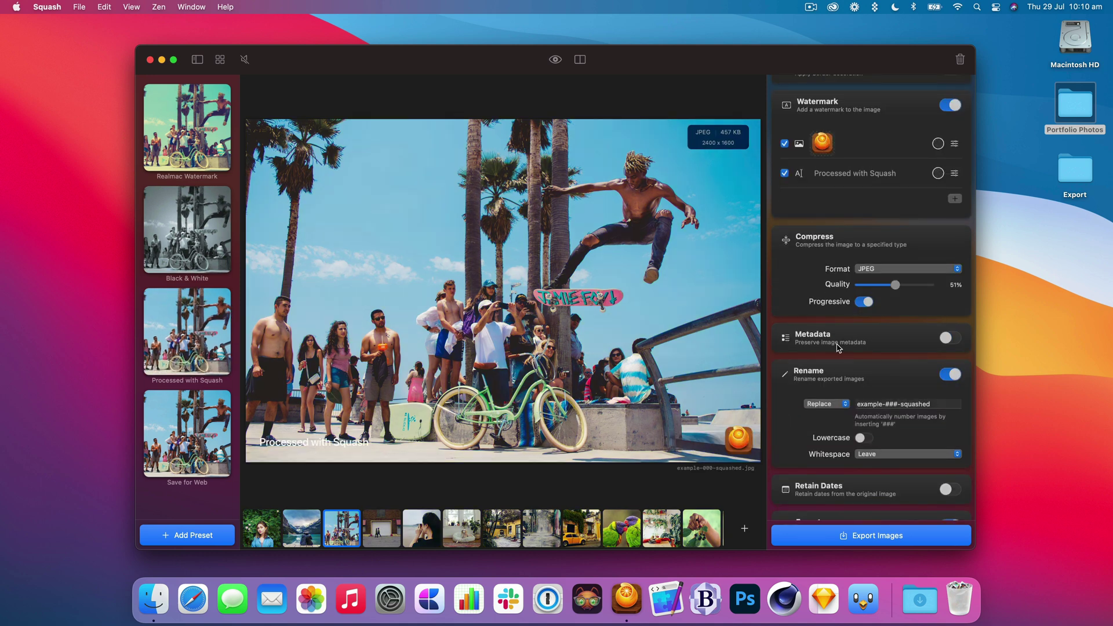
scroll(829, 174, "up", 5)
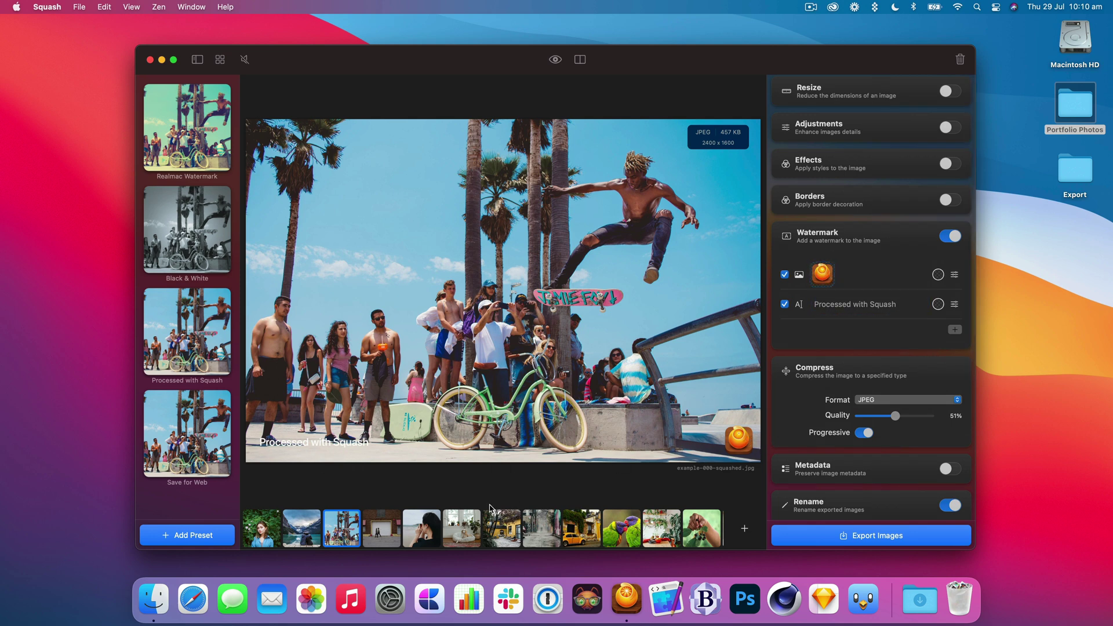
left_click(393, 535)
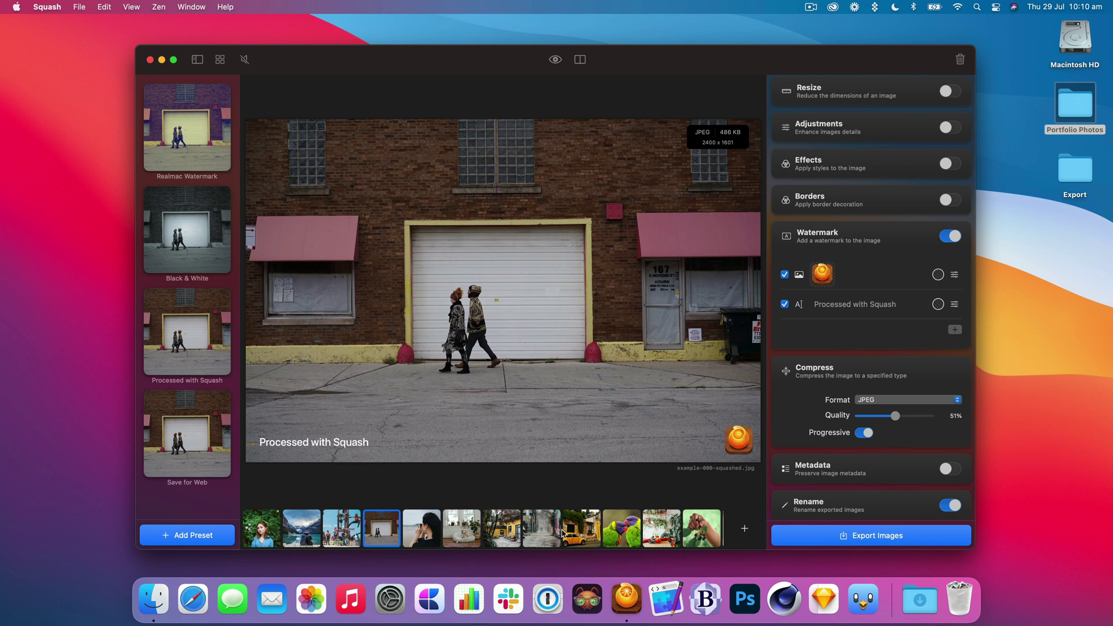
scroll(557, 534, "right", 5)
left_click(595, 530)
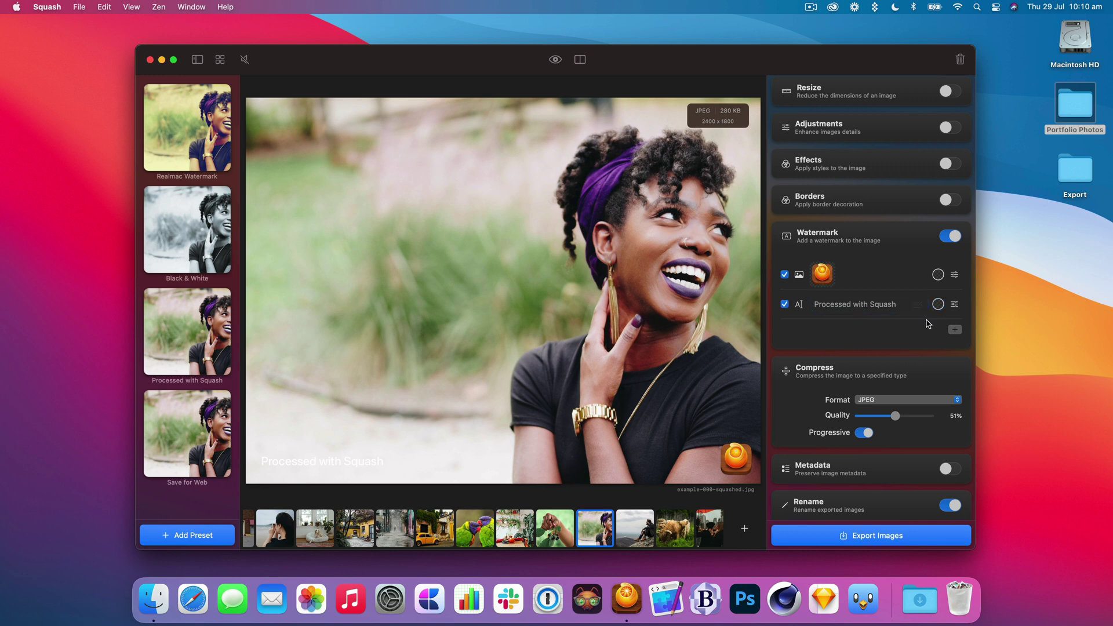
Set the 'Processed with Squash' caption background to dark grey at about 69% opacity
left_click(939, 305)
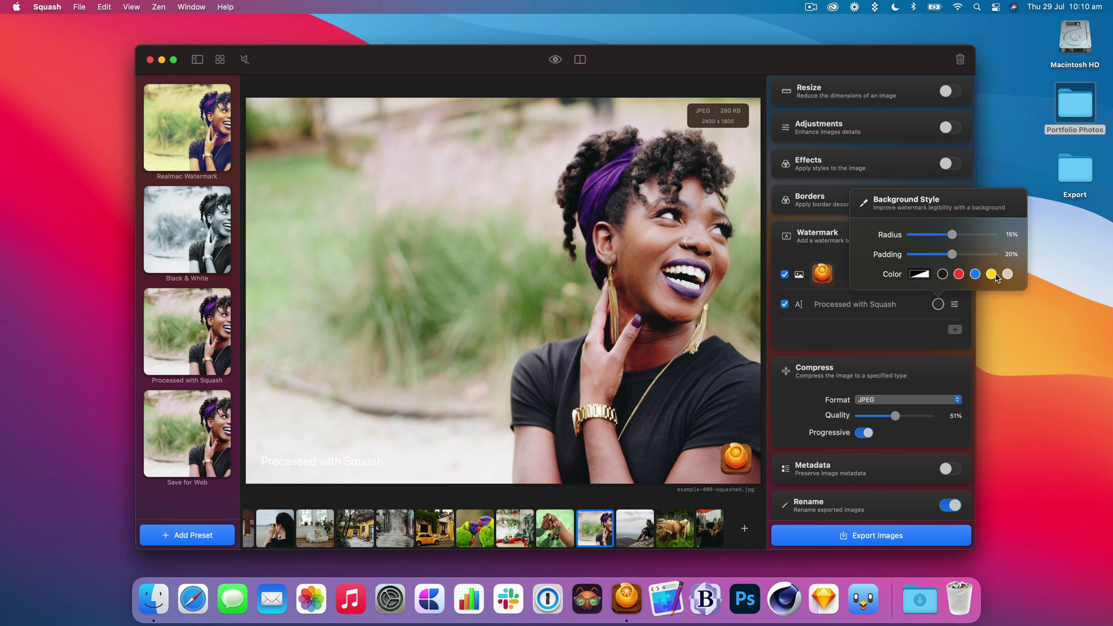
left_click(943, 274)
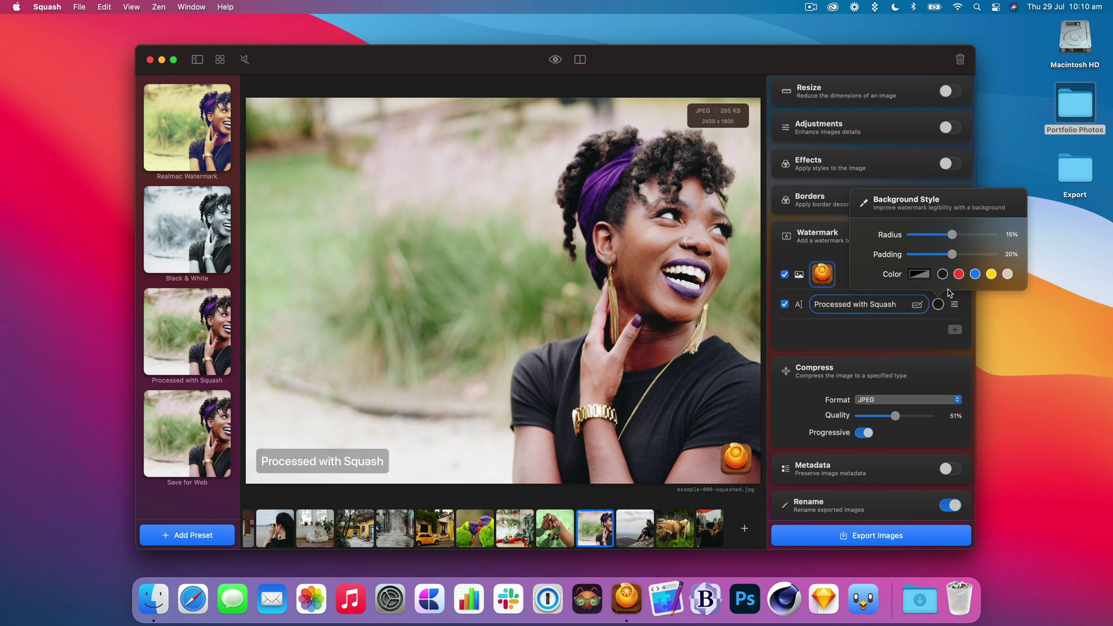
left_click(921, 274)
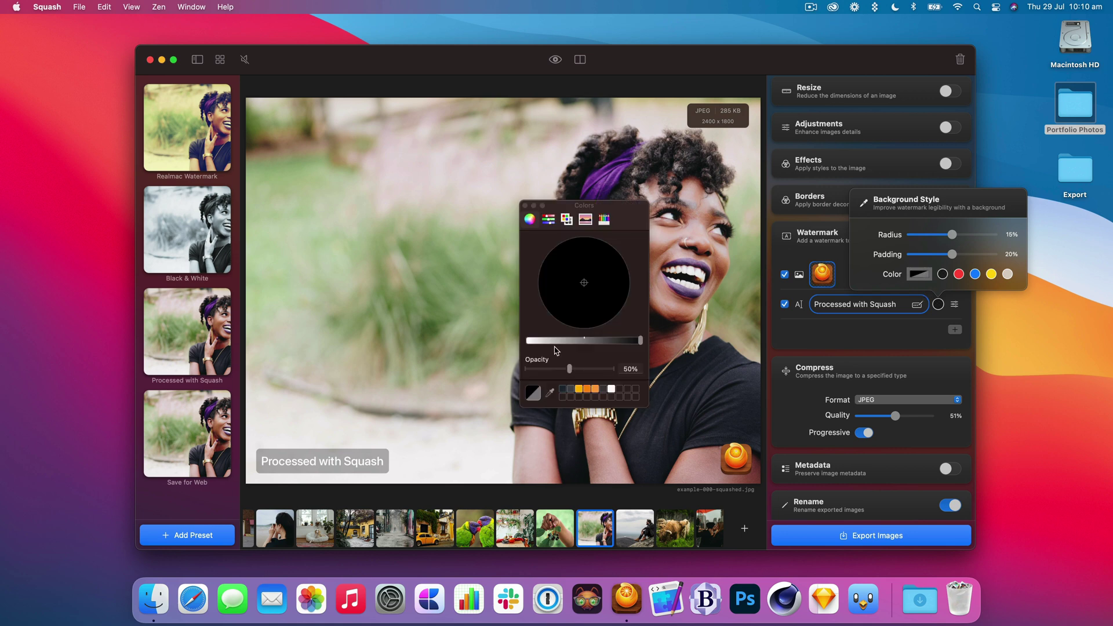
left_click_drag(570, 370, 598, 373)
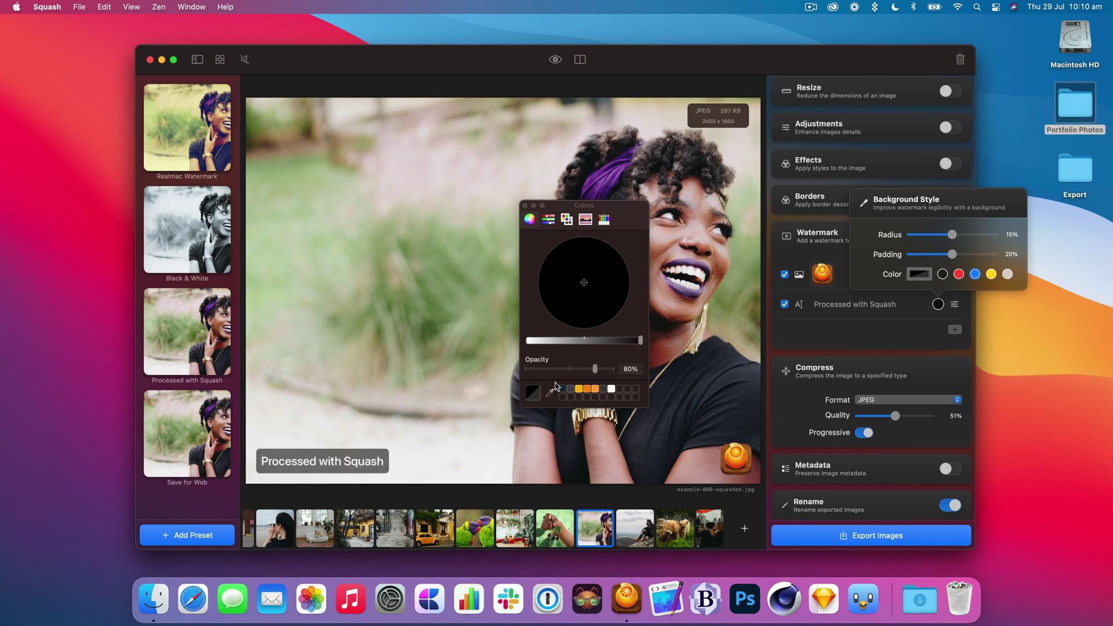
left_click(588, 389)
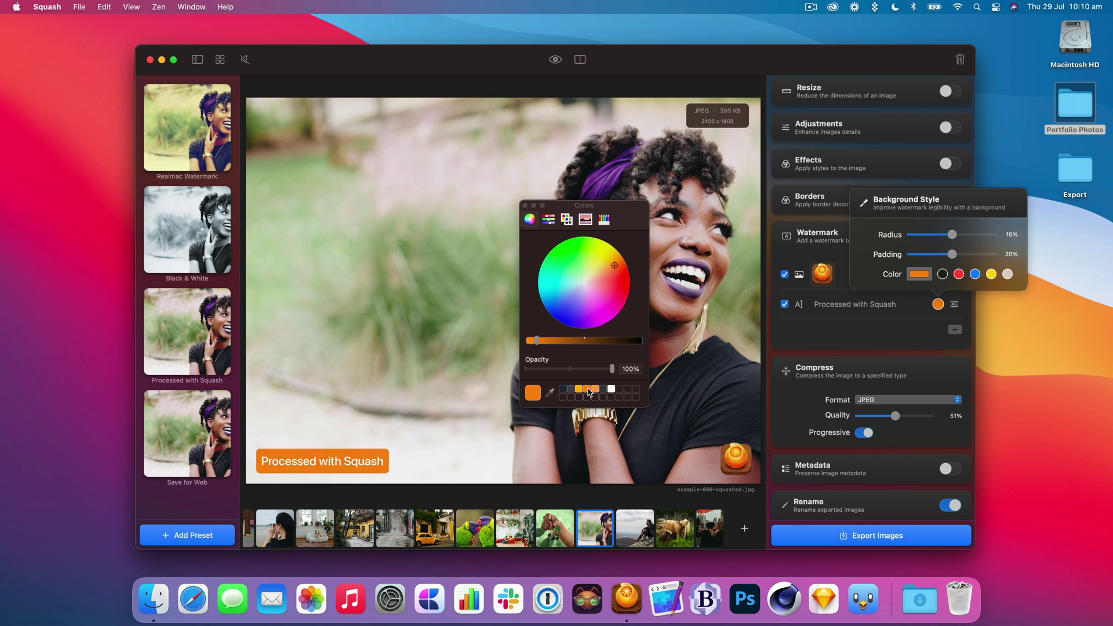
left_click(604, 389)
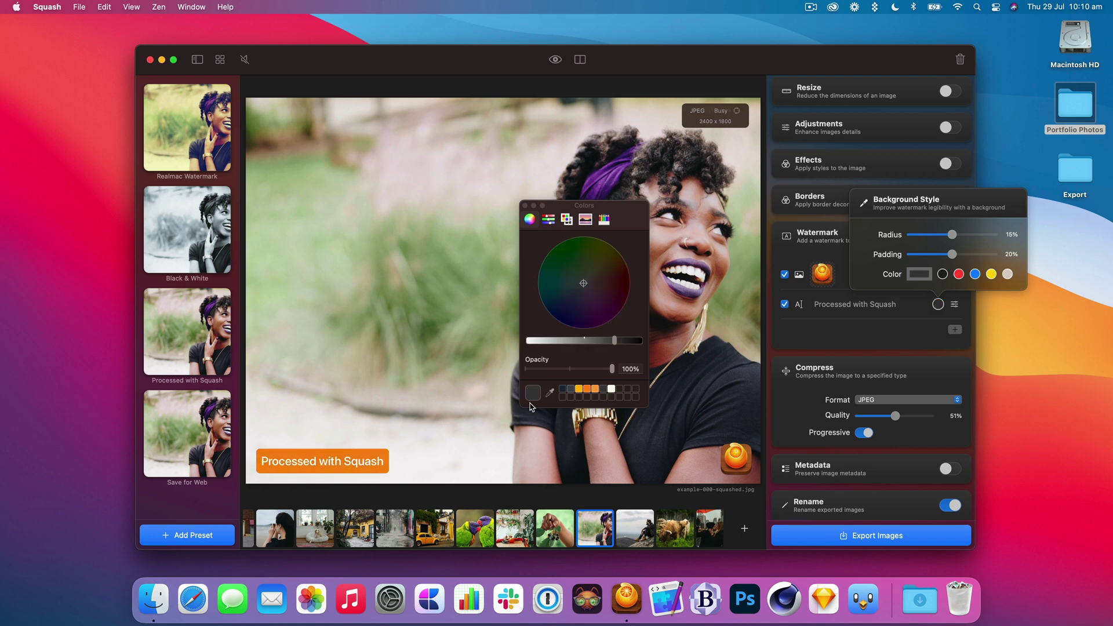
left_click(939, 304)
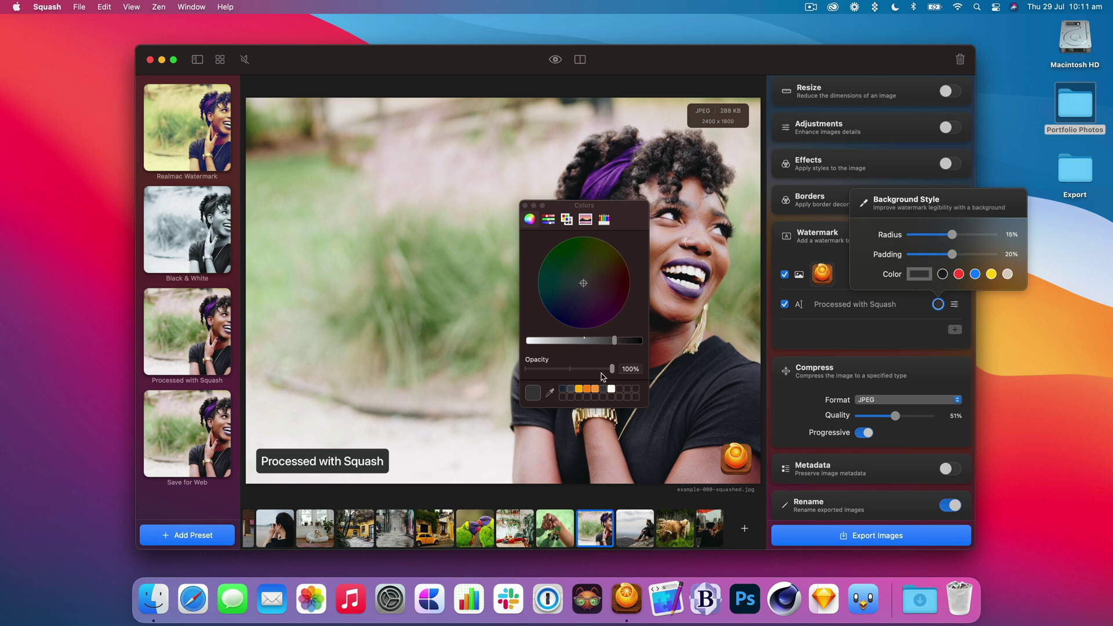
left_click_drag(607, 369, 586, 372)
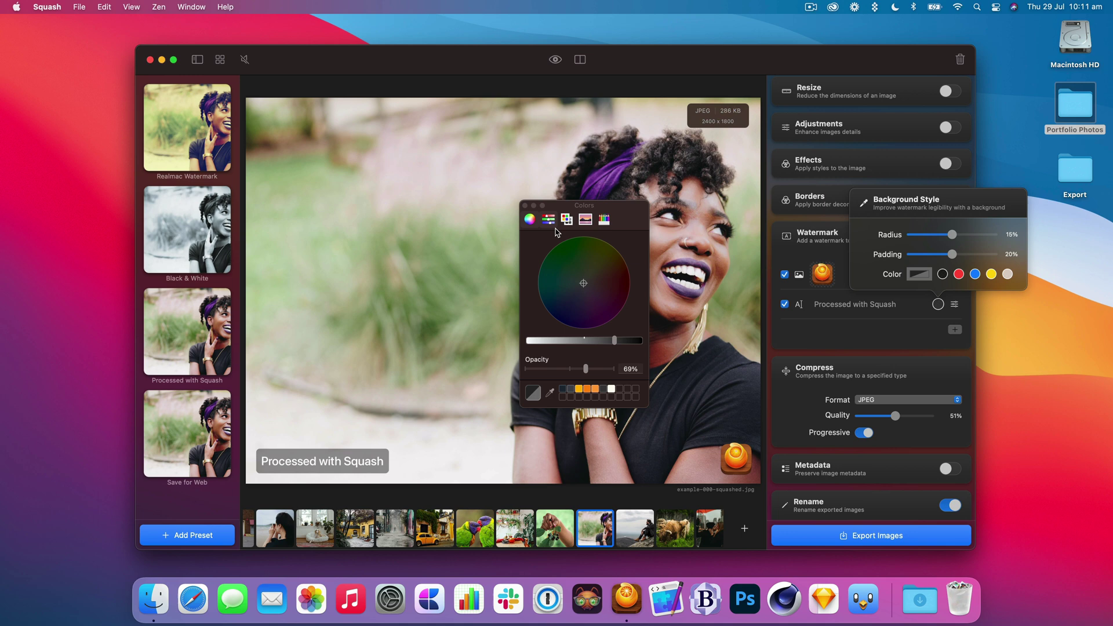
left_click(526, 206)
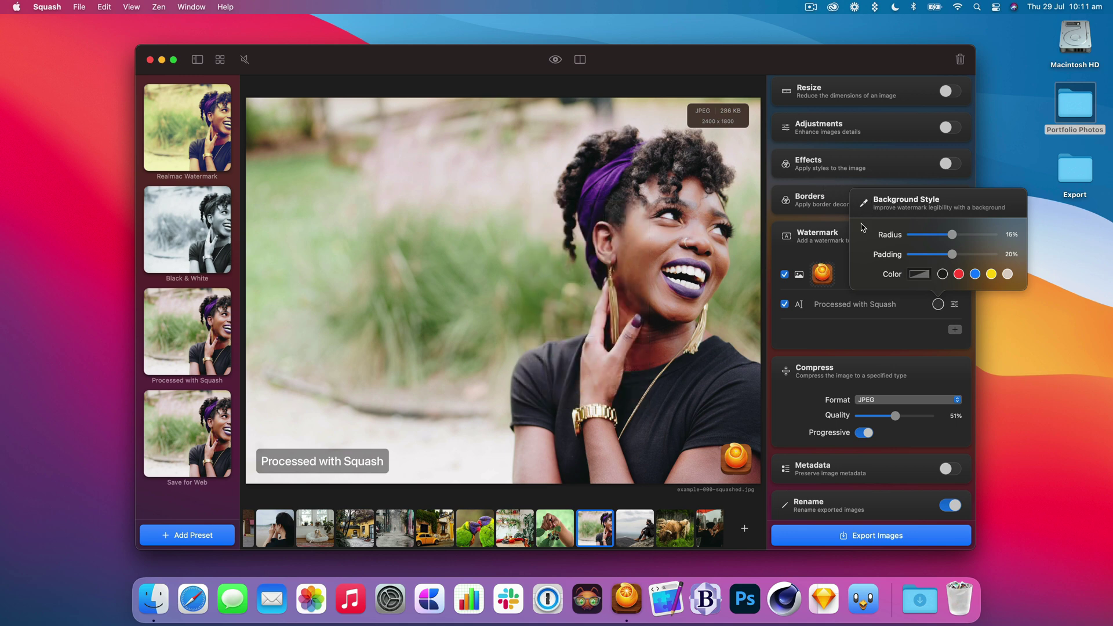
left_click(863, 323)
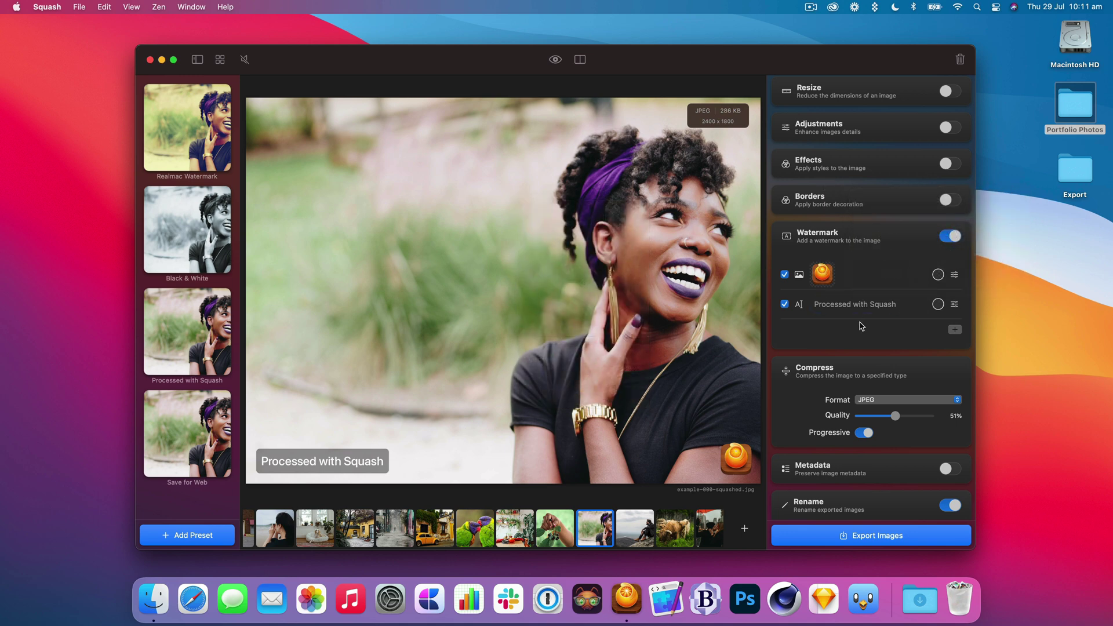
Update the Processed with Squash preset with current settings, then compare against Save for Web
scroll(852, 339, "down", 5)
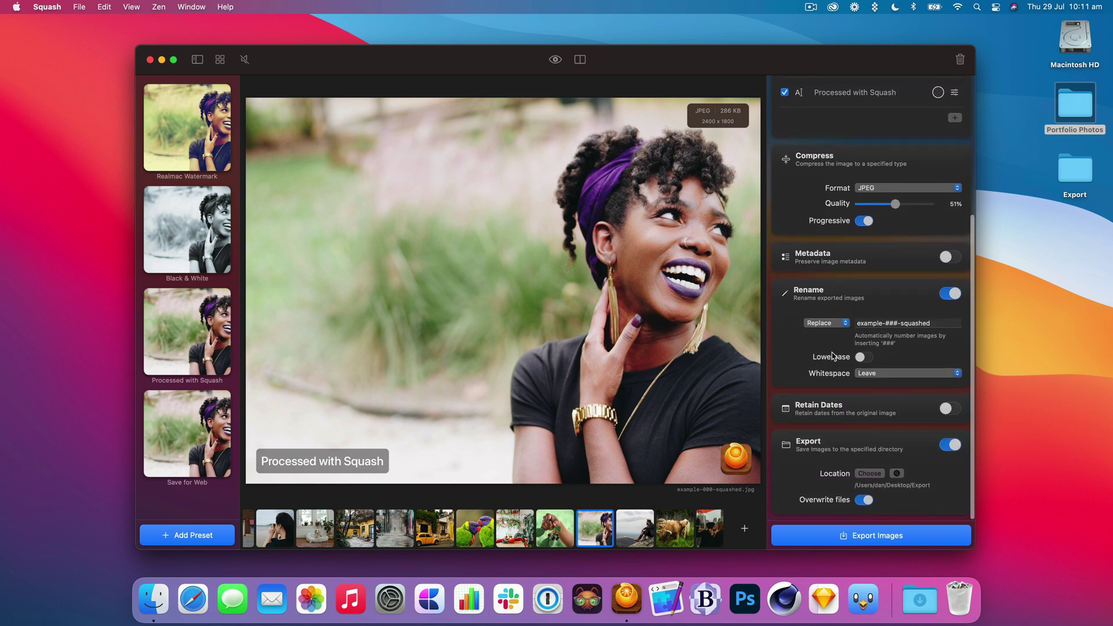
scroll(816, 331, "up", 4)
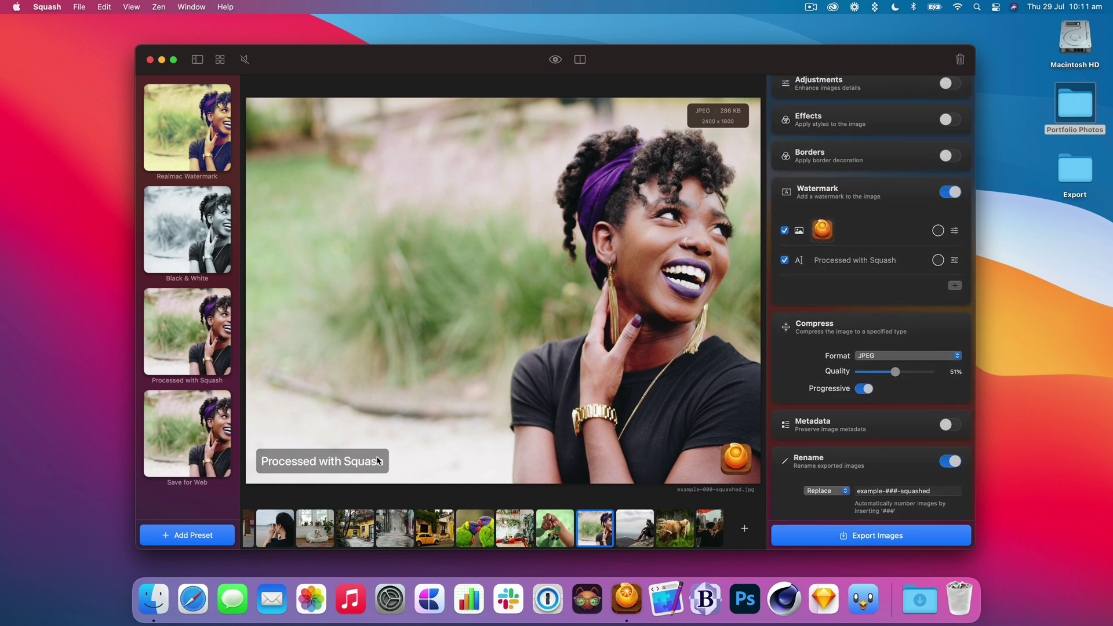
scroll(821, 312, "up", 1)
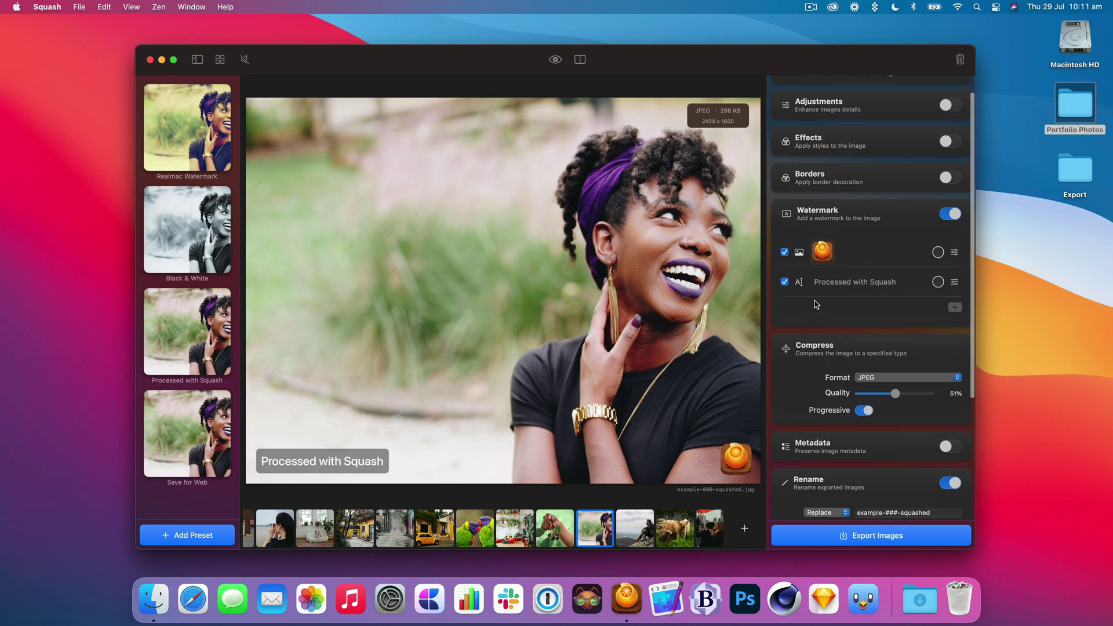
right_click(204, 316)
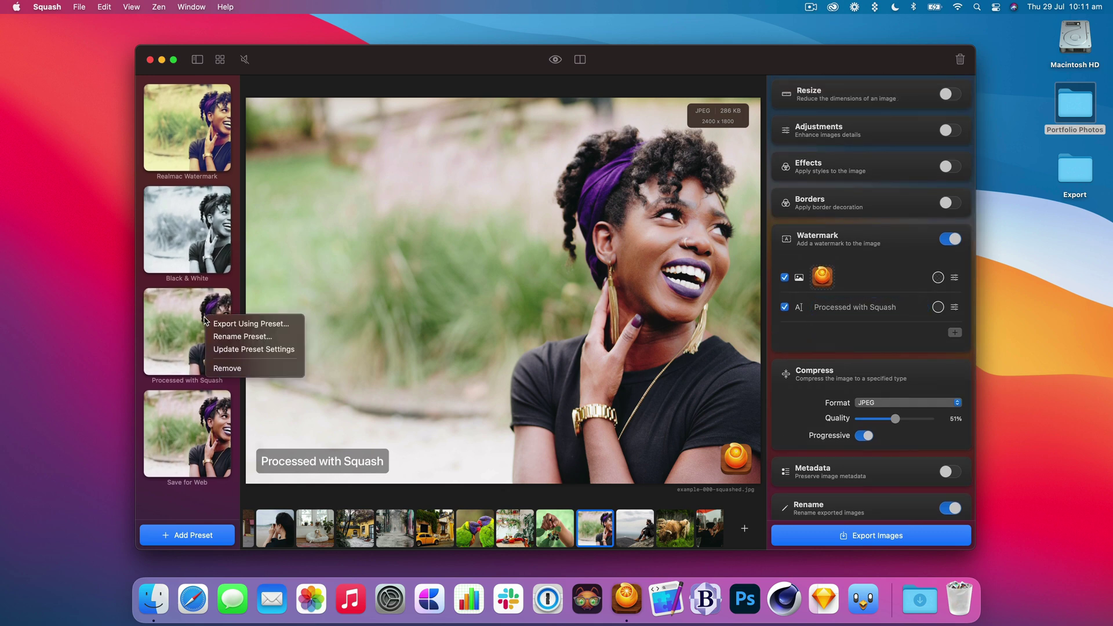
left_click(287, 349)
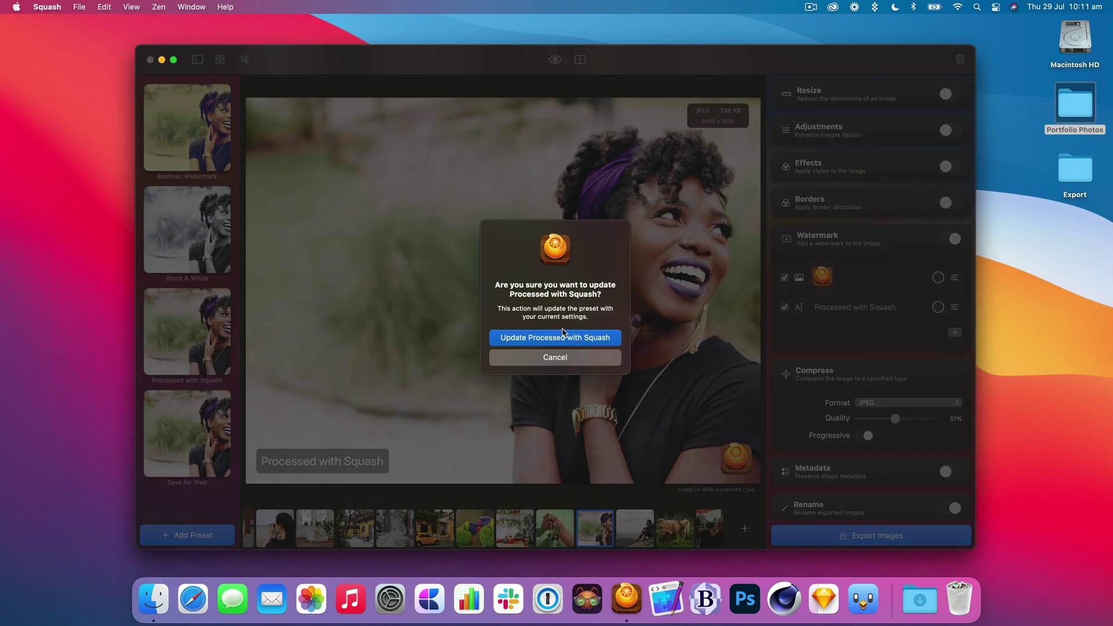
left_click(562, 336)
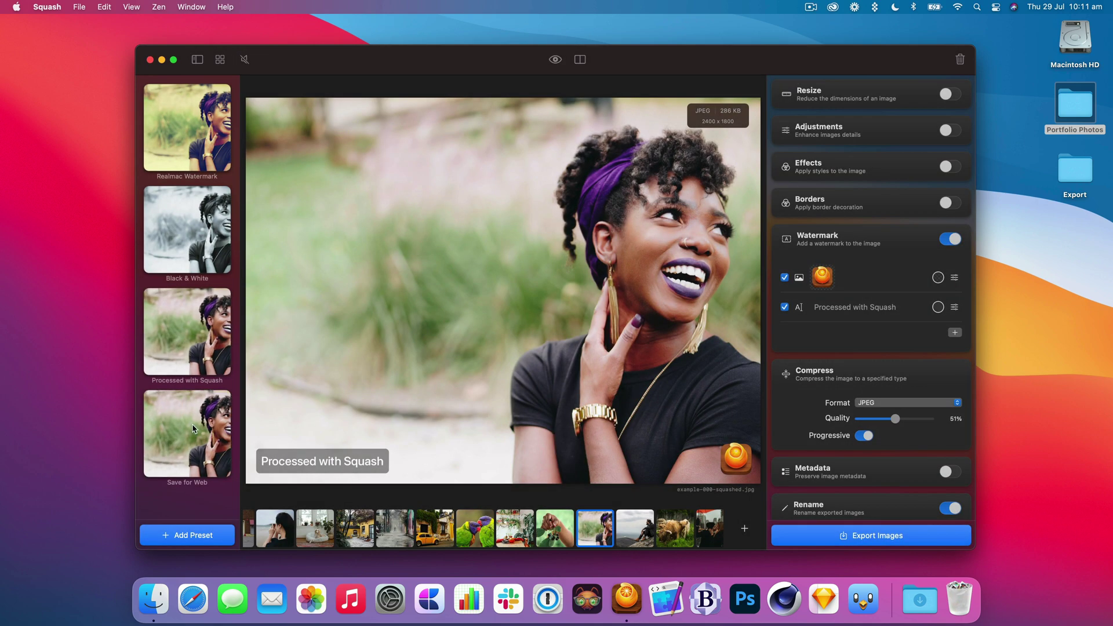
left_click(193, 429)
left_click(189, 350)
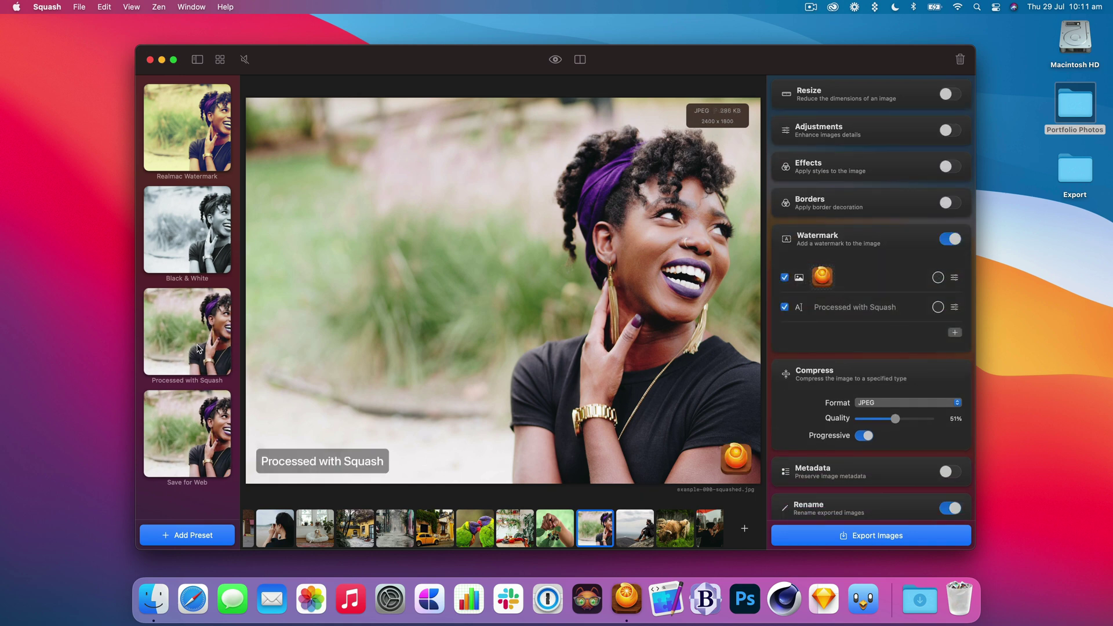
Apply the Realmac Watermark preset, check it on the parrots photo, and return to grid view
left_click(191, 174)
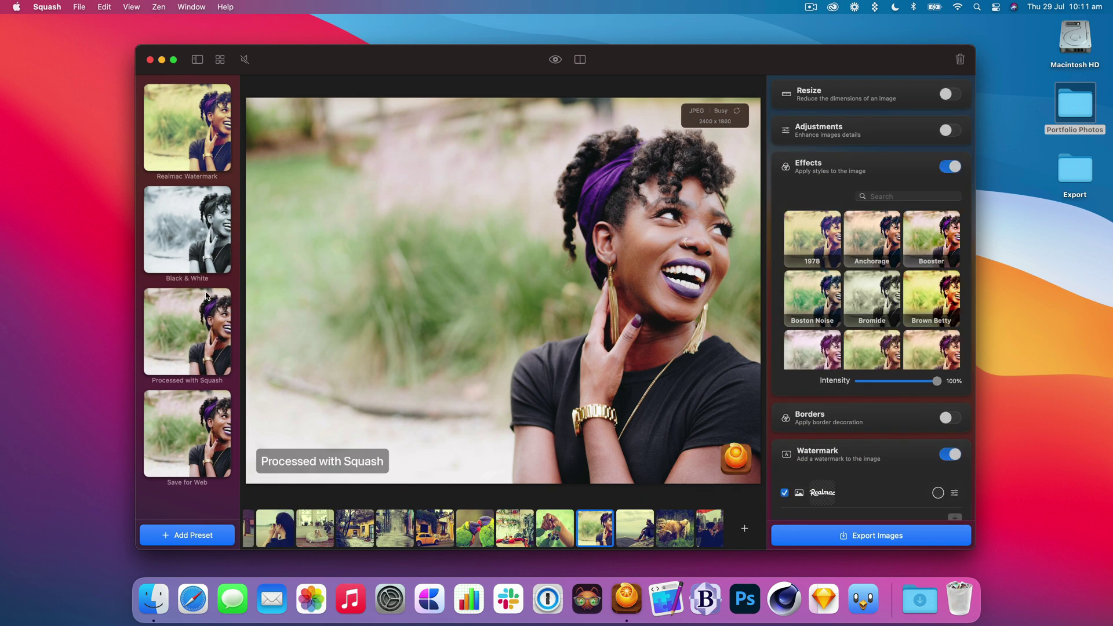
left_click(220, 60)
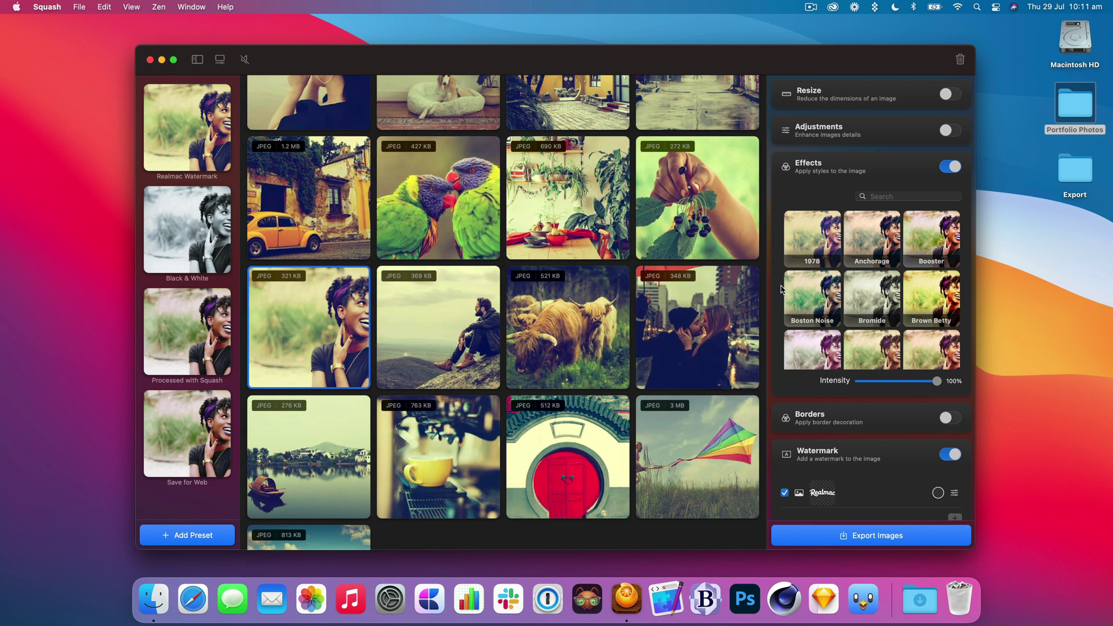
scroll(781, 288, "down", 5)
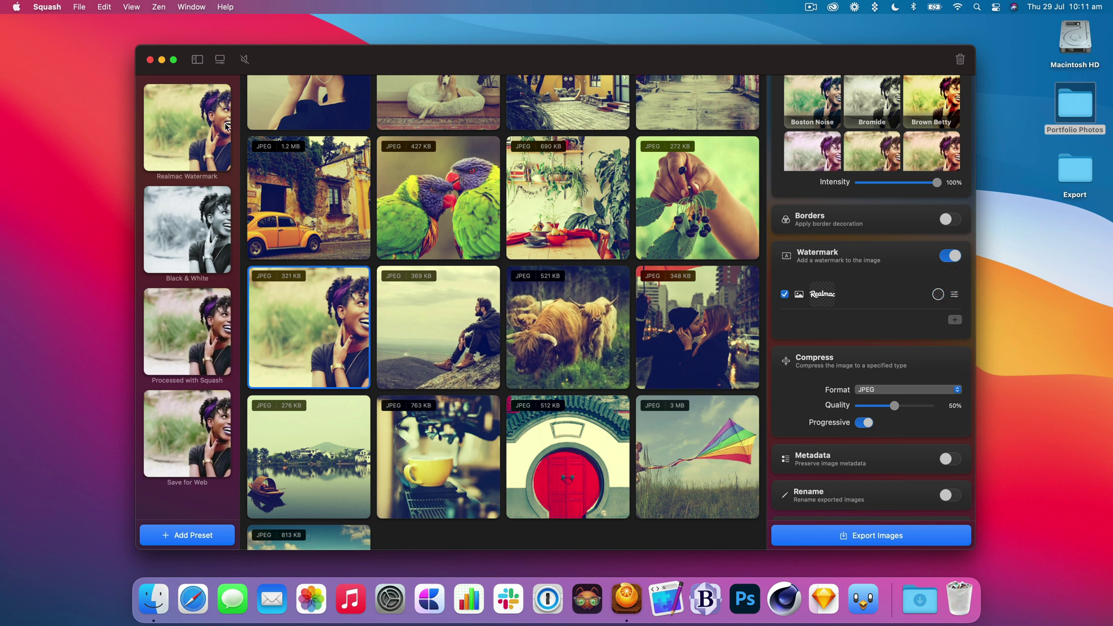
double_click(446, 225)
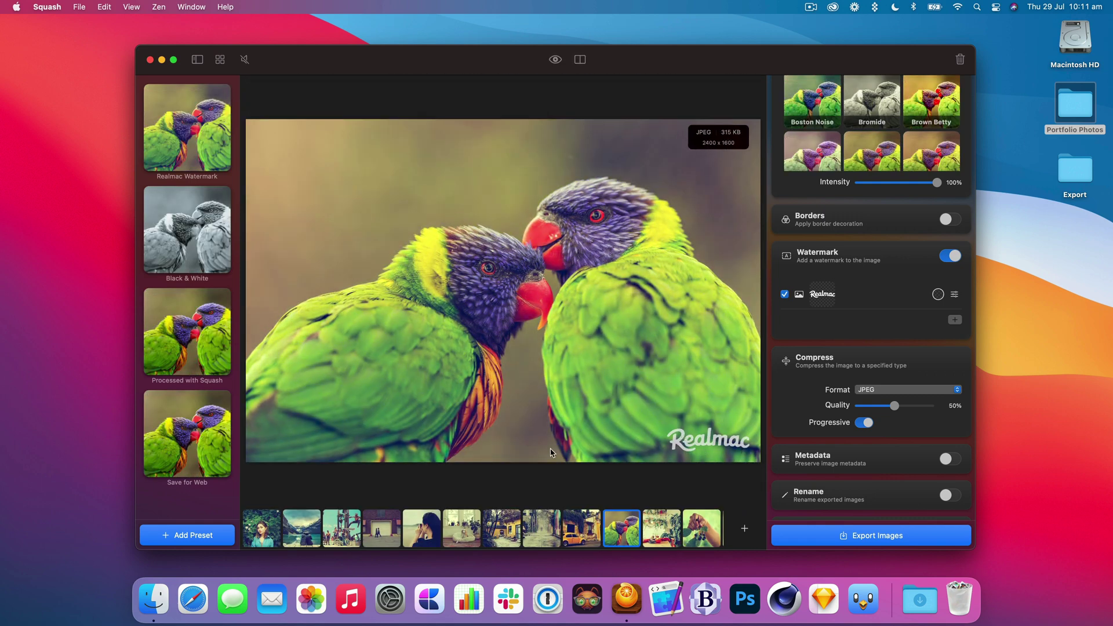
left_click(216, 60)
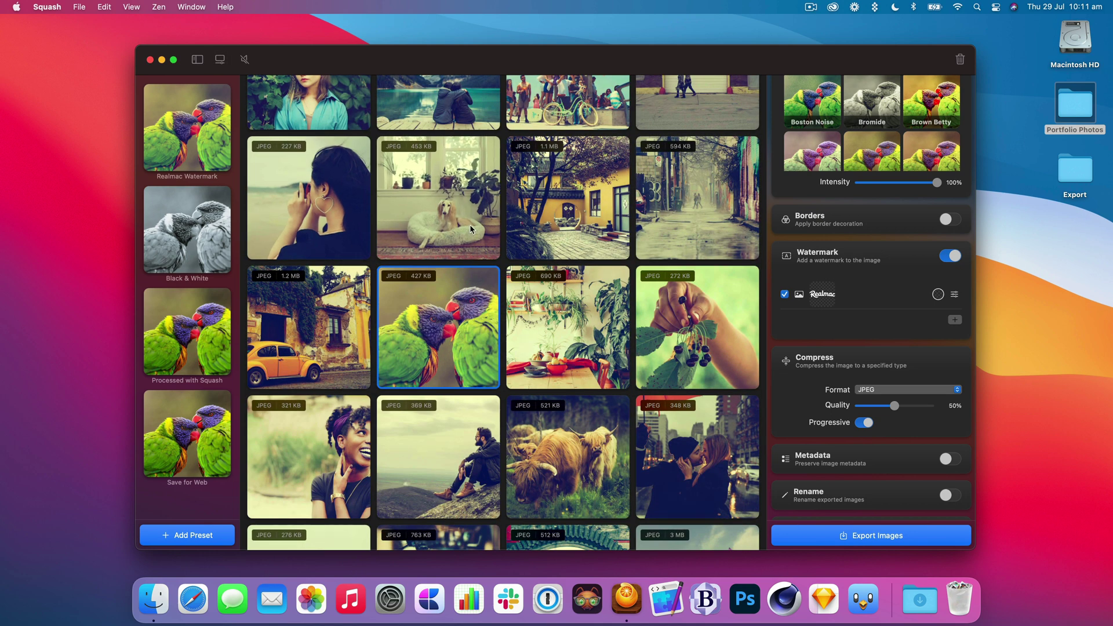
Export the yellow-house photo with the Realmac Watermark preset as realmac.jpg to the Desktop
right_click(548, 230)
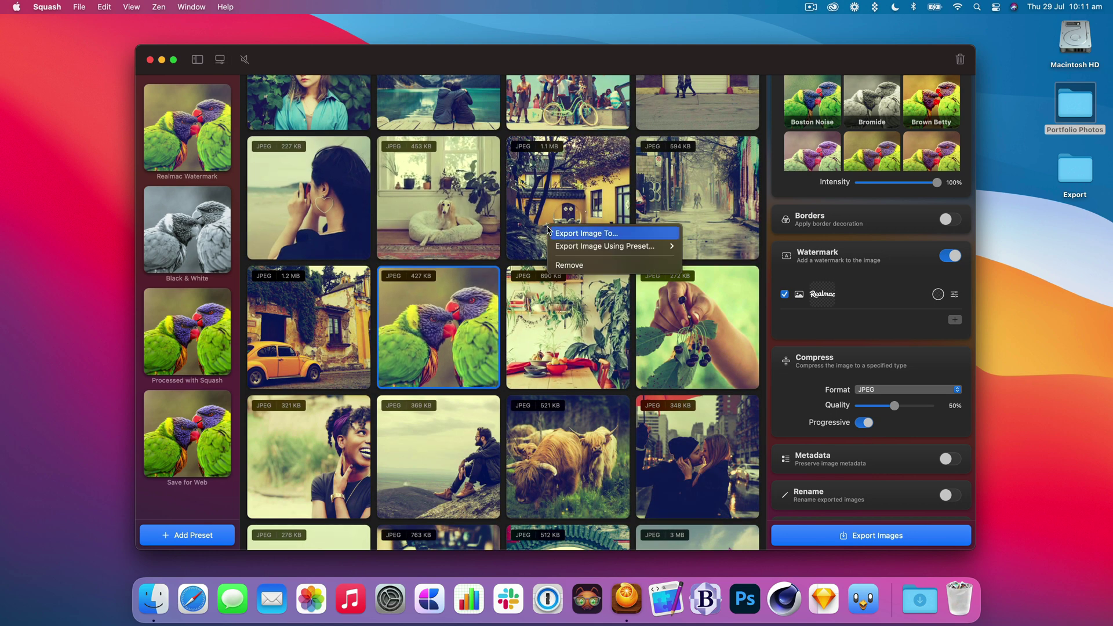
mouse_move(574, 246)
left_click(742, 246)
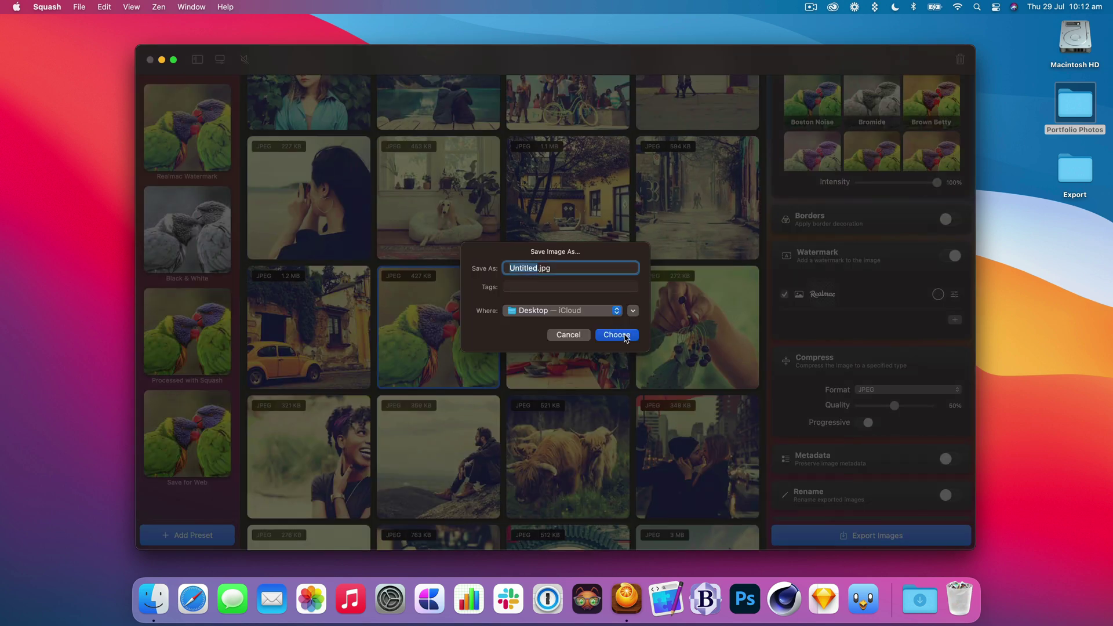
type("almac")
key("Return")
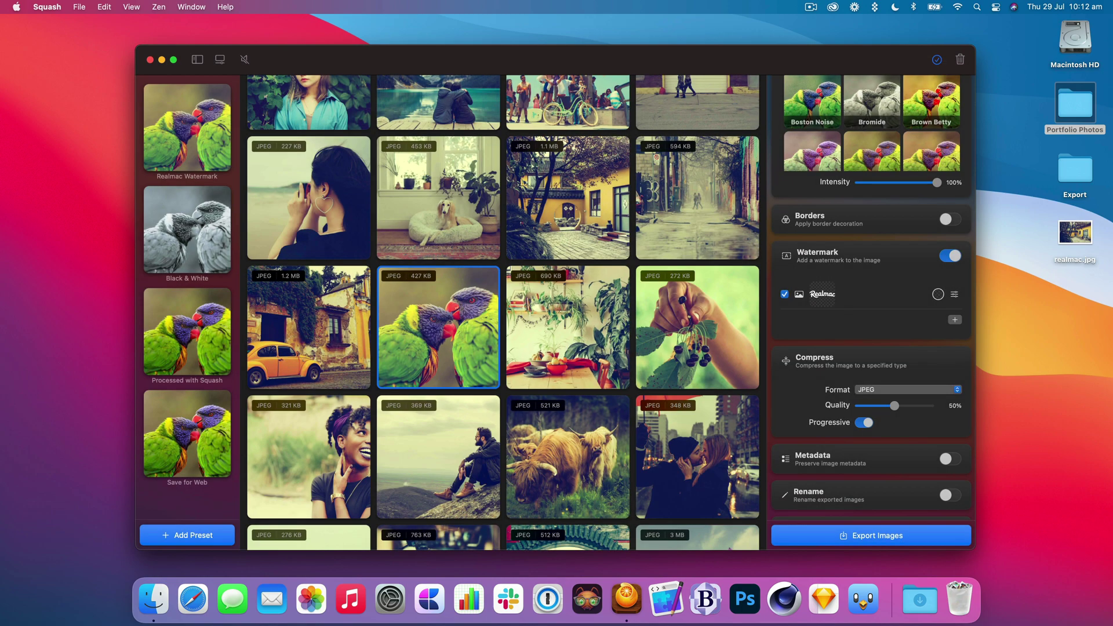
Quick Look the exported realmac.jpg on the Desktop, then return to Squash
left_click(1086, 232)
key("space")
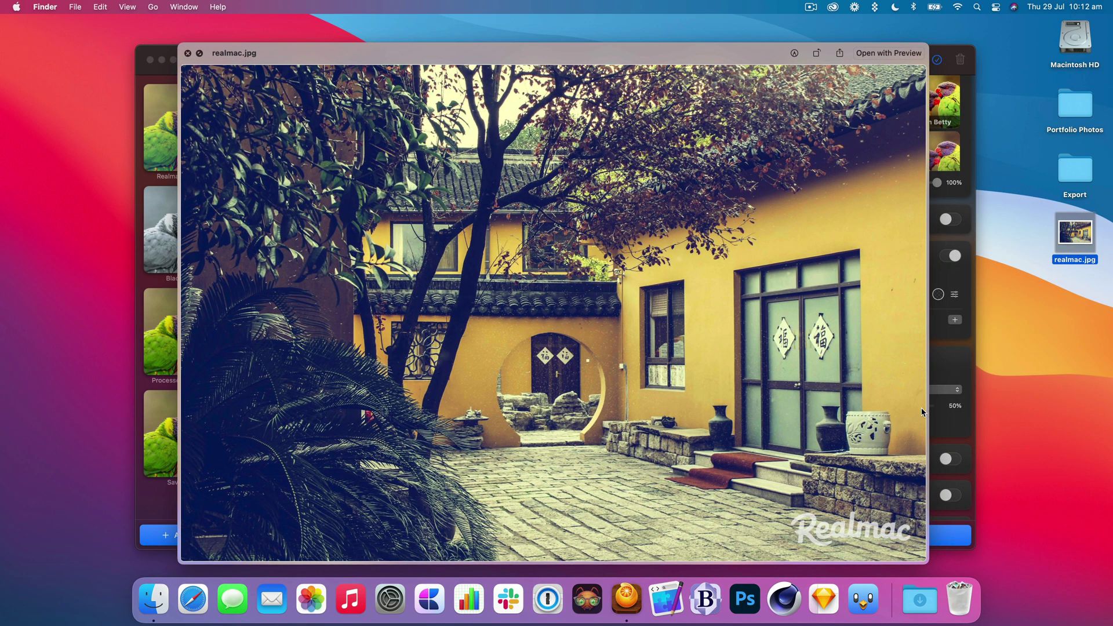
key("space")
left_click(644, 68)
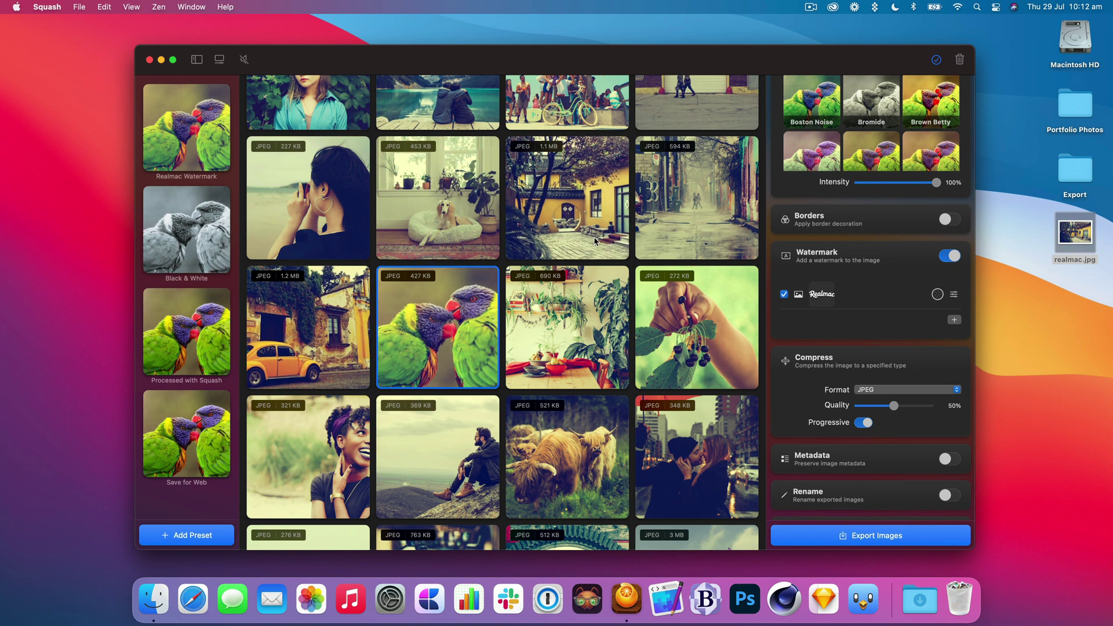
Export the dog-on-cushion photo using the Processed with Squash to Export preset
scroll(891, 477, "down", 3)
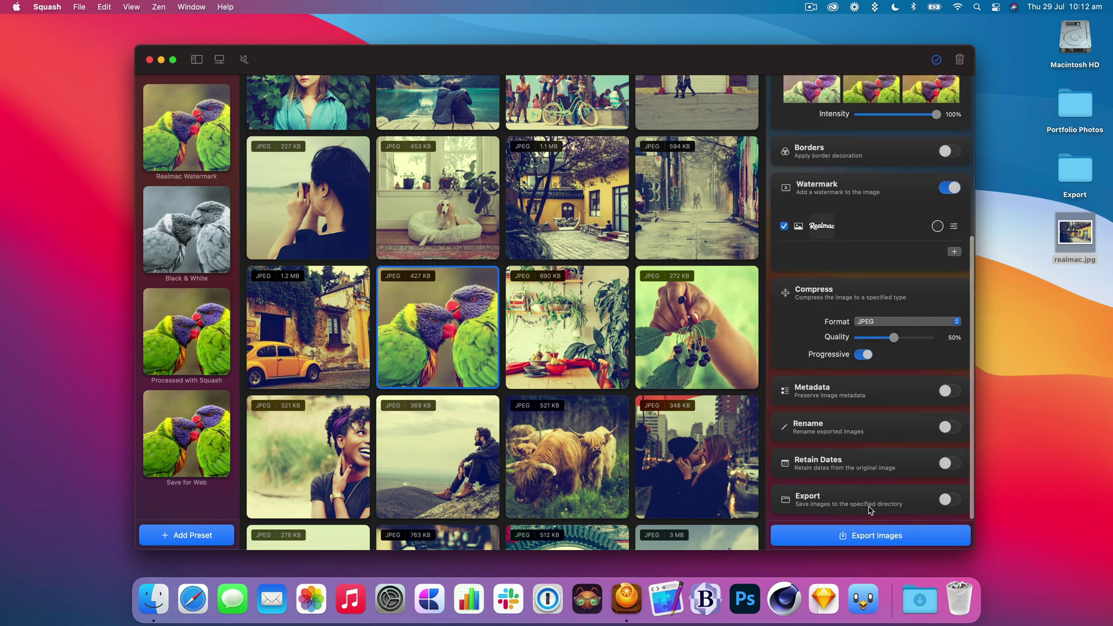
right_click(457, 215)
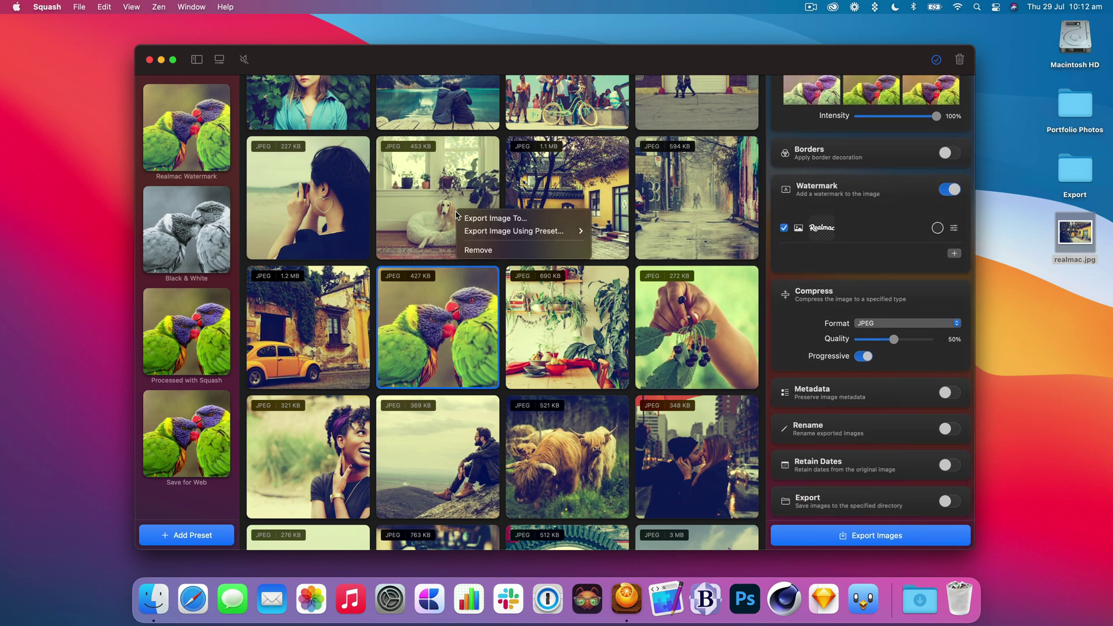
mouse_move(498, 231)
mouse_move(571, 231)
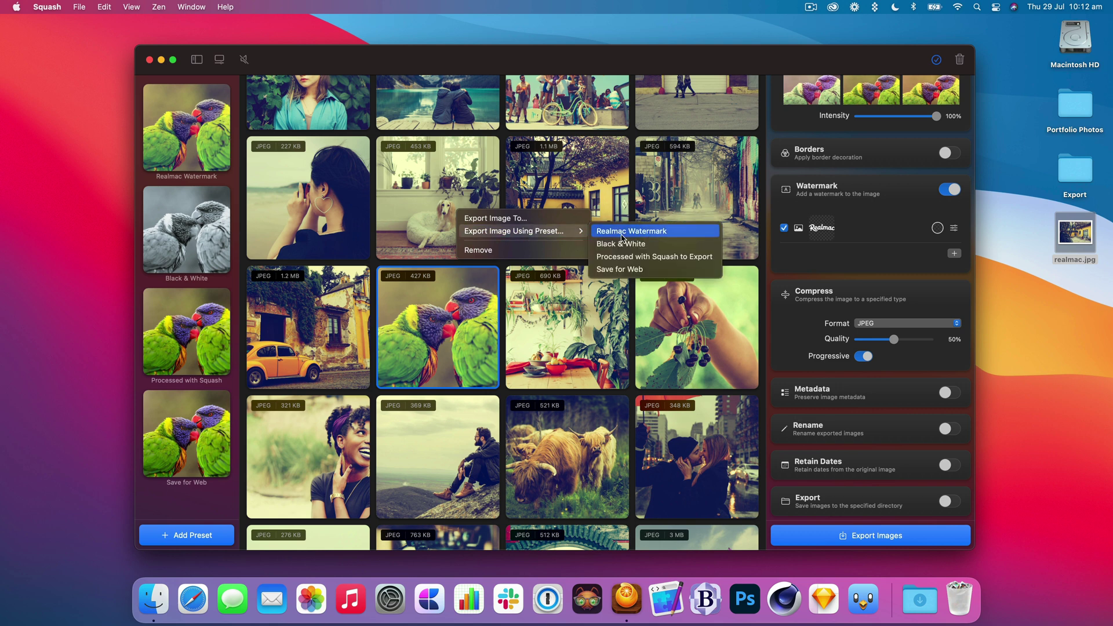
left_click(688, 263)
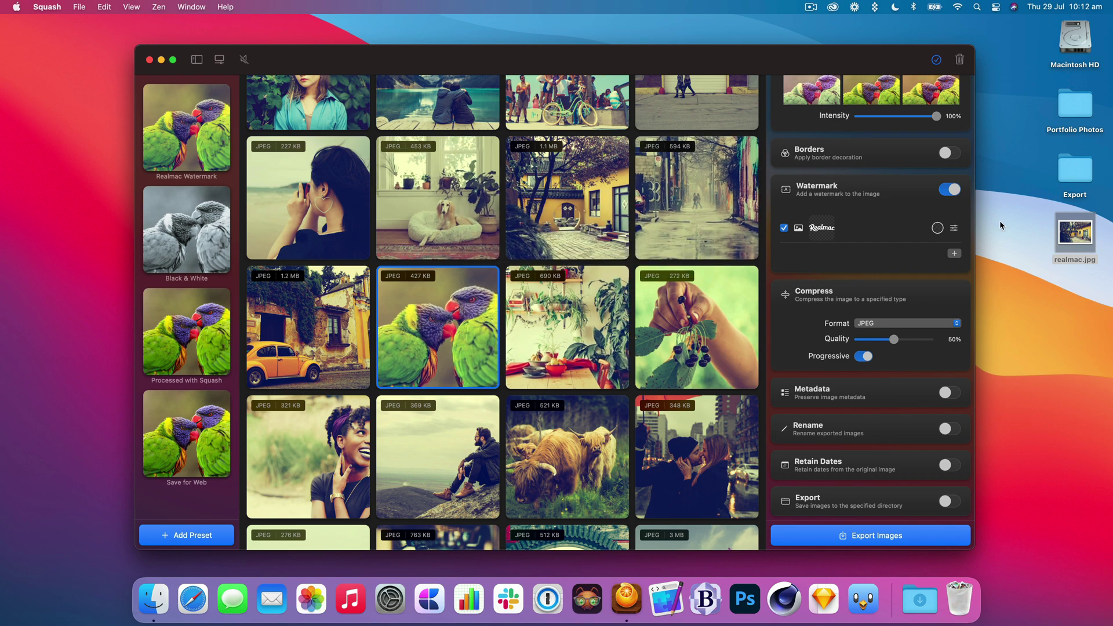
left_click(1076, 179)
double_click(1082, 175)
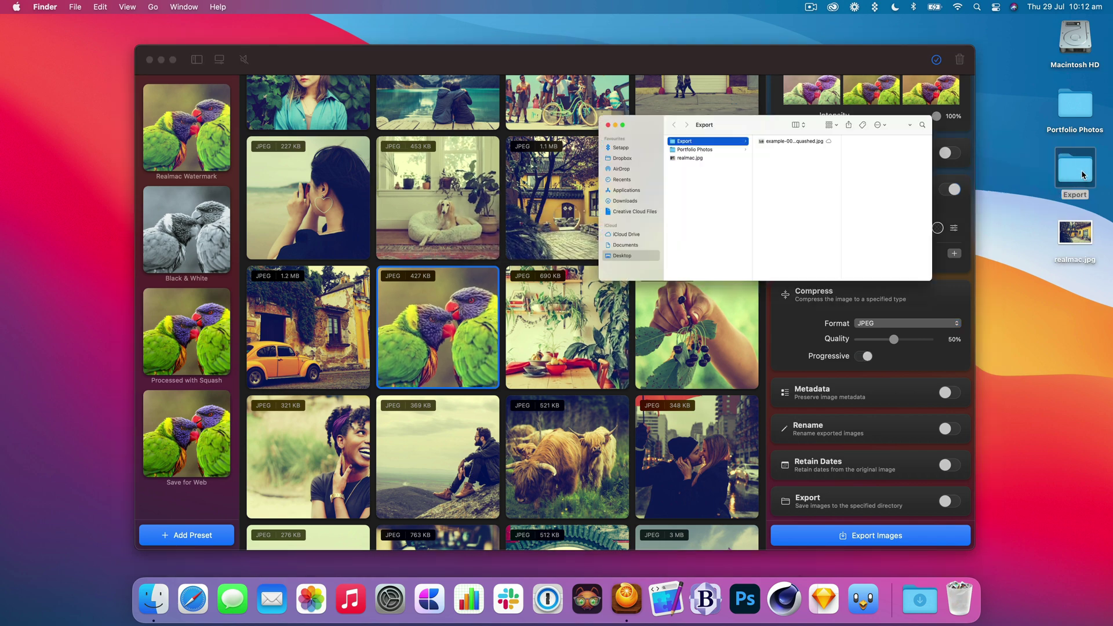
left_click(651, 134)
key("space")
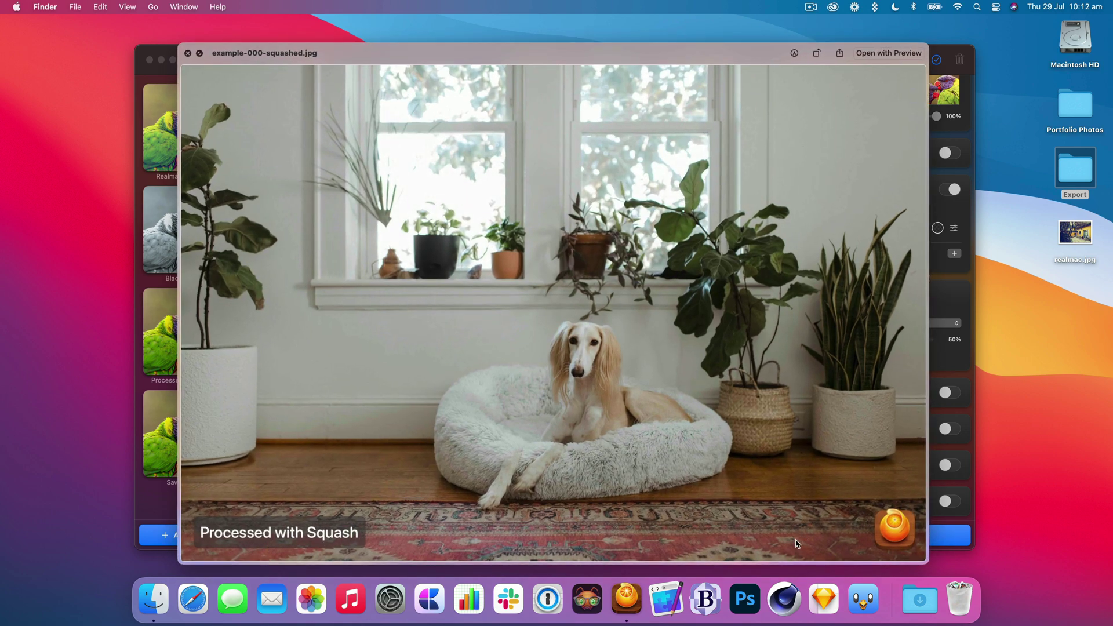
key("space")
key("super+w")
left_click(562, 70)
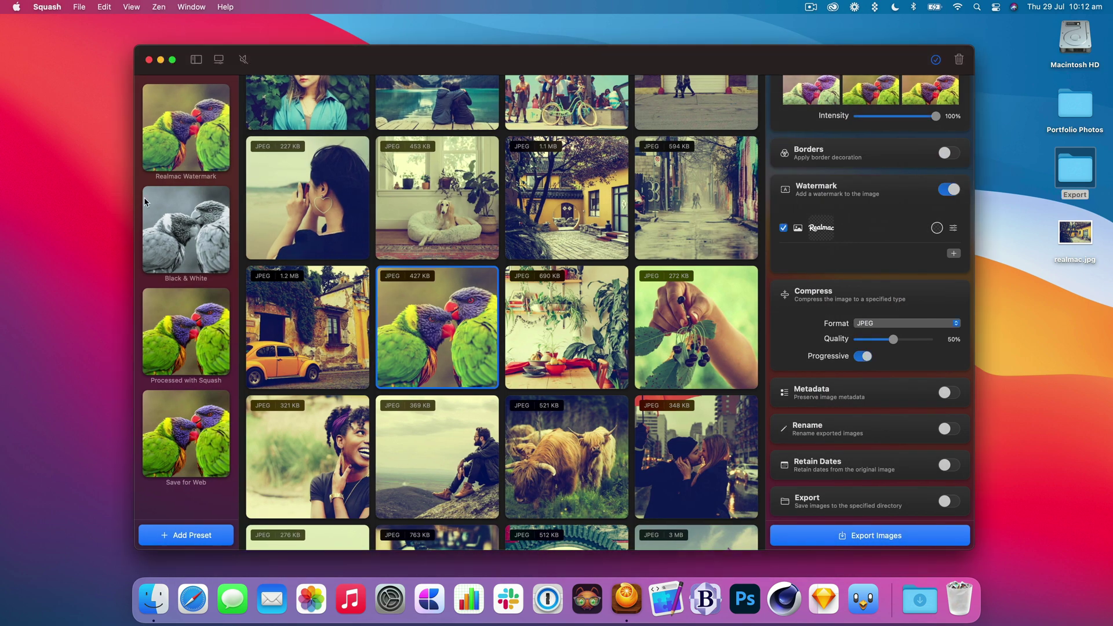
Load the Processed with Squash preset, export all 21 photos, and view the finished exports list
right_click(190, 345)
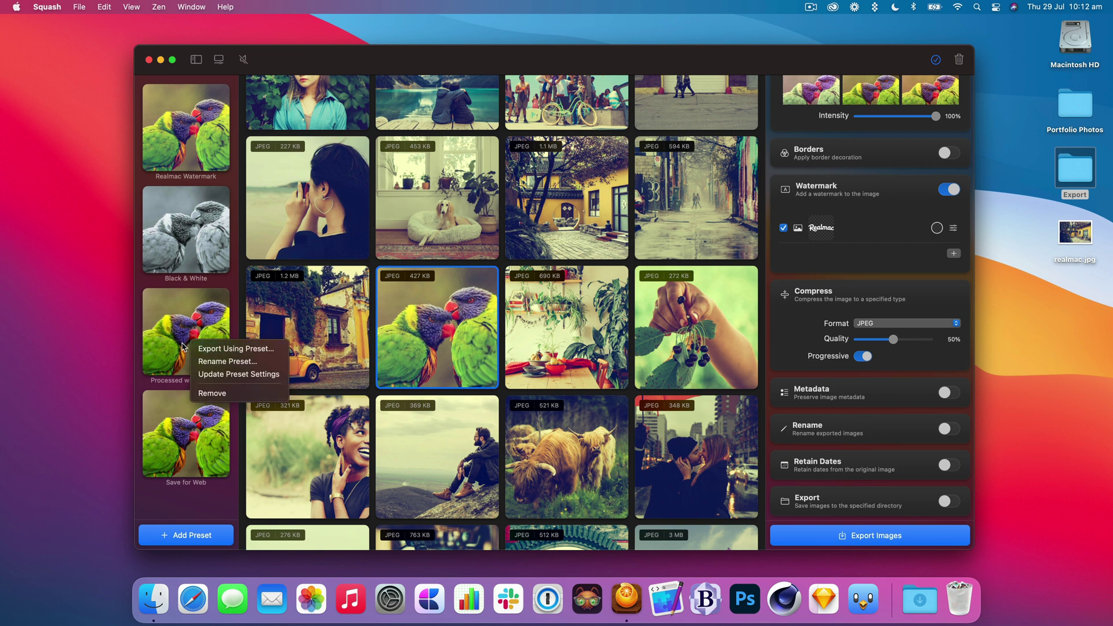
left_click(209, 349)
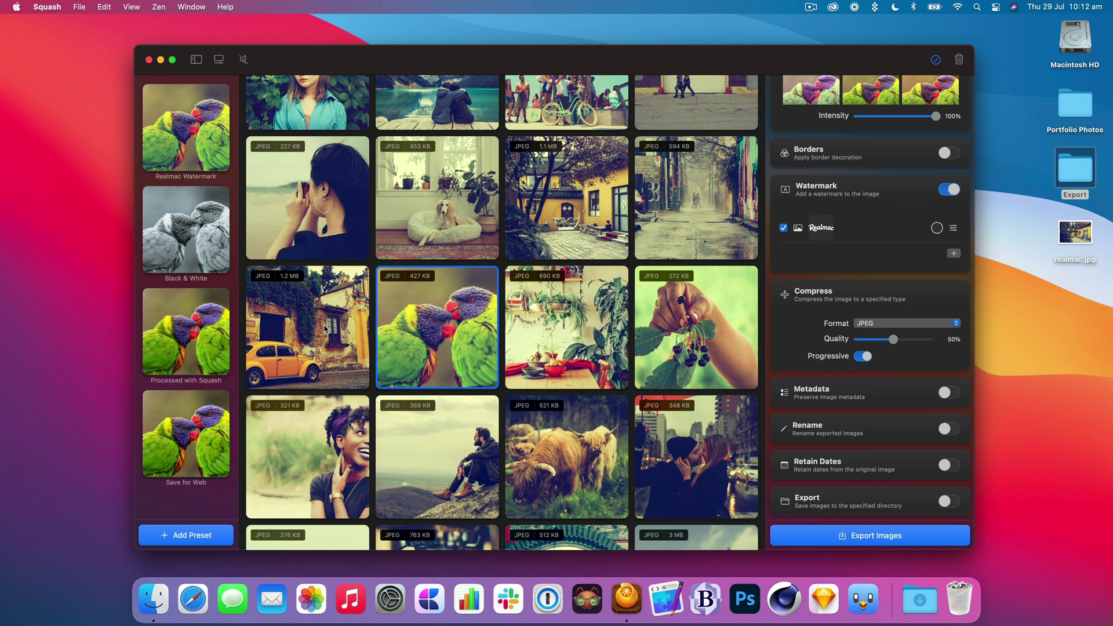
left_click(214, 330)
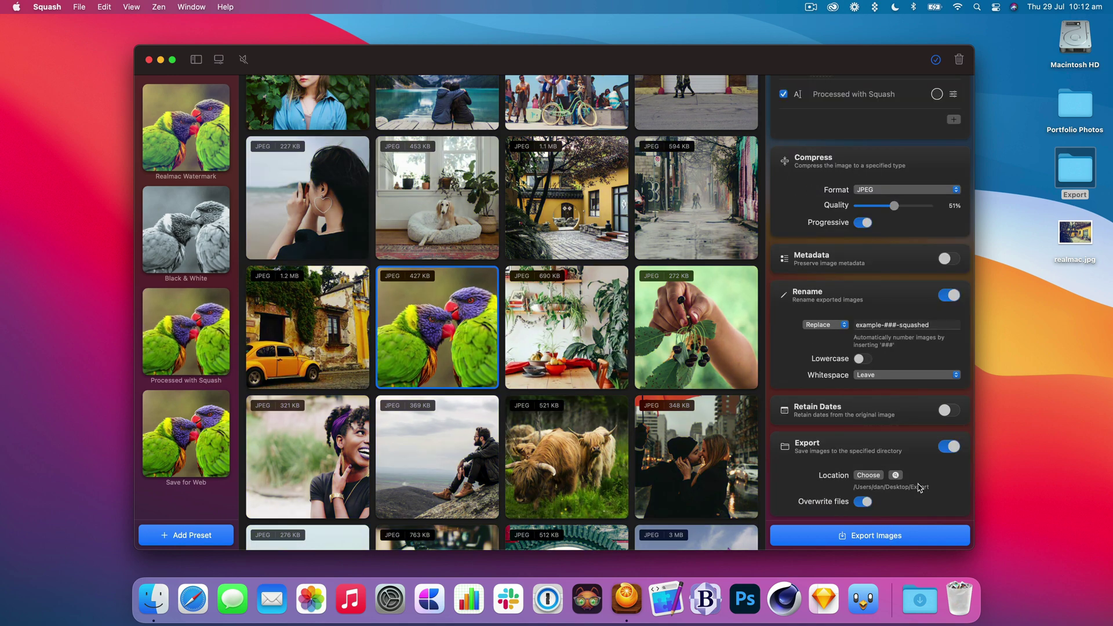
left_click(904, 542)
left_click(935, 60)
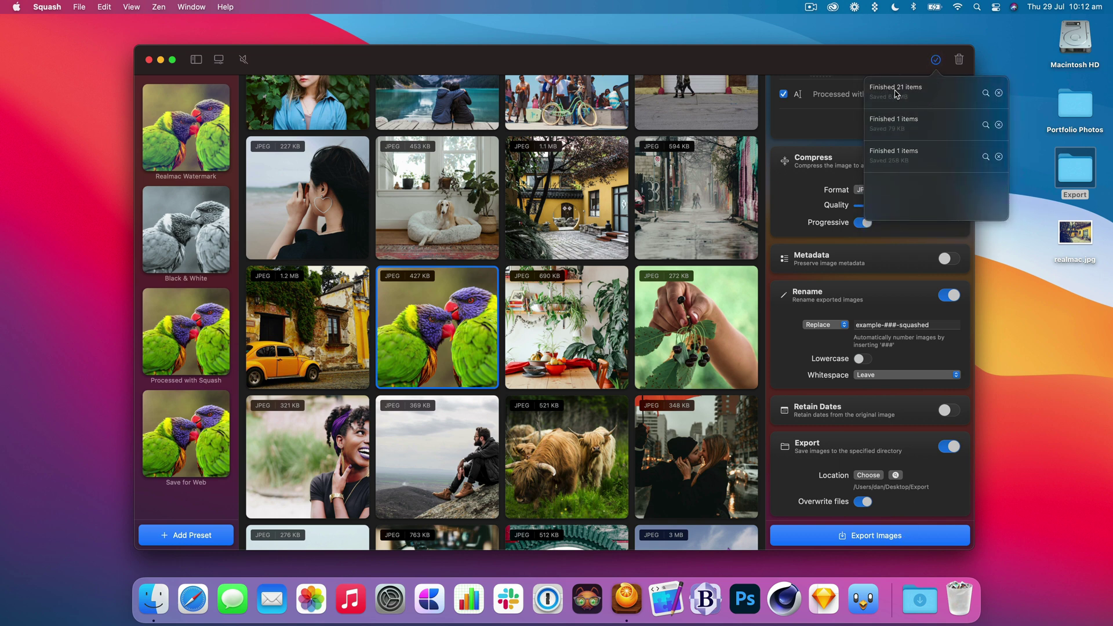
Reveal the exports in the Export folder and preview example-012-squashed.jpg at full size
left_click(987, 94)
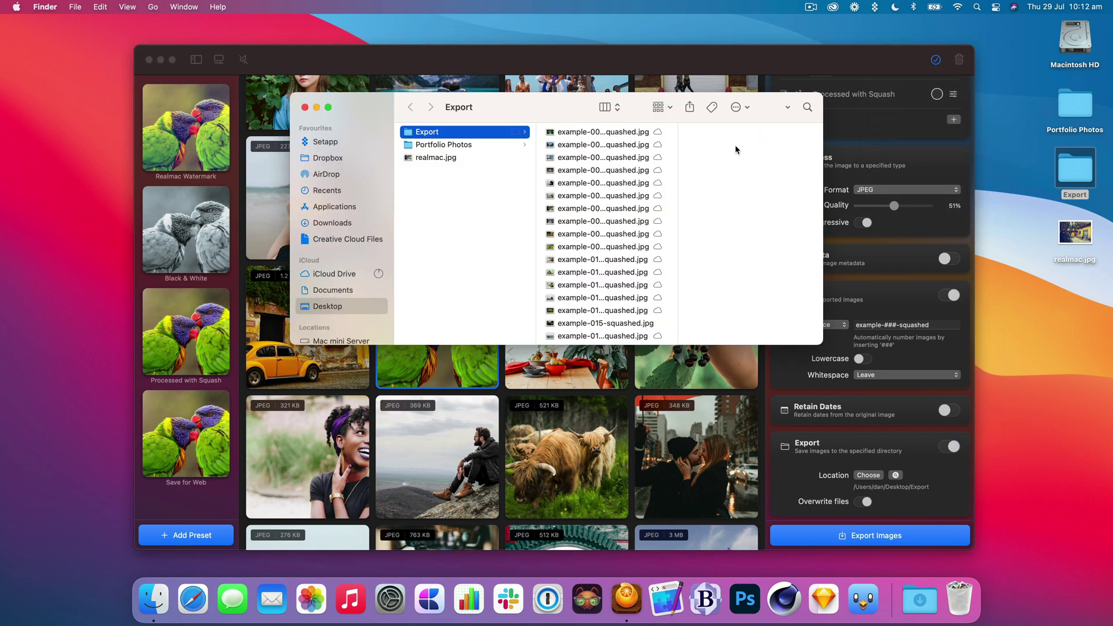
left_click(632, 131)
key("Down")
key("Down")
key("Down")
key("Down")
key("Down")
key("Down")
key("Down")
key("Down")
key("Down")
key("Down")
key("Down")
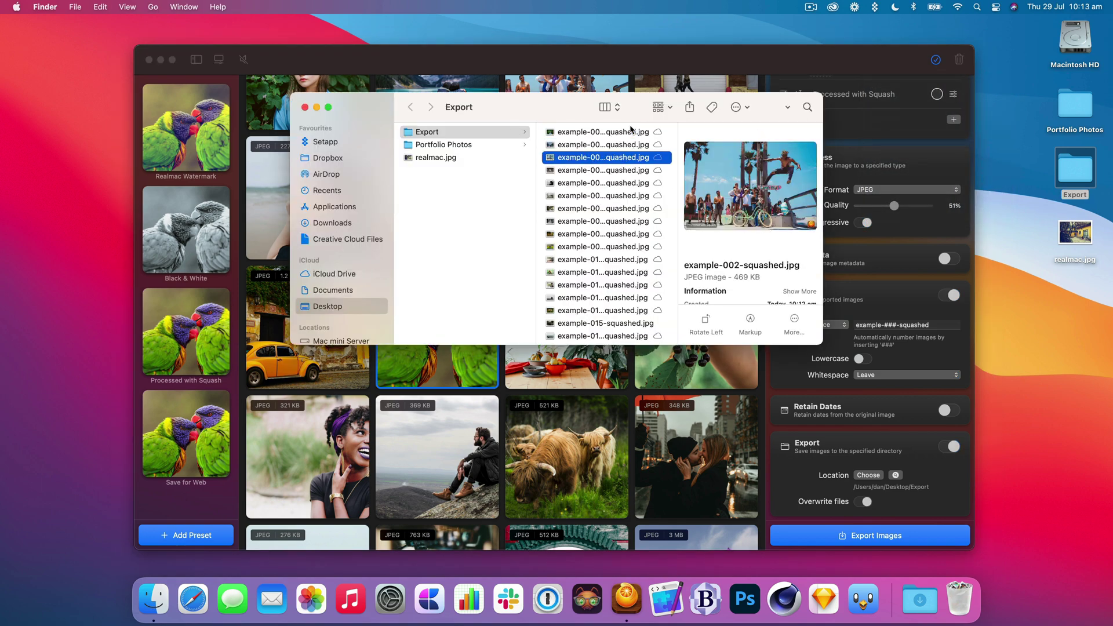
key("Down")
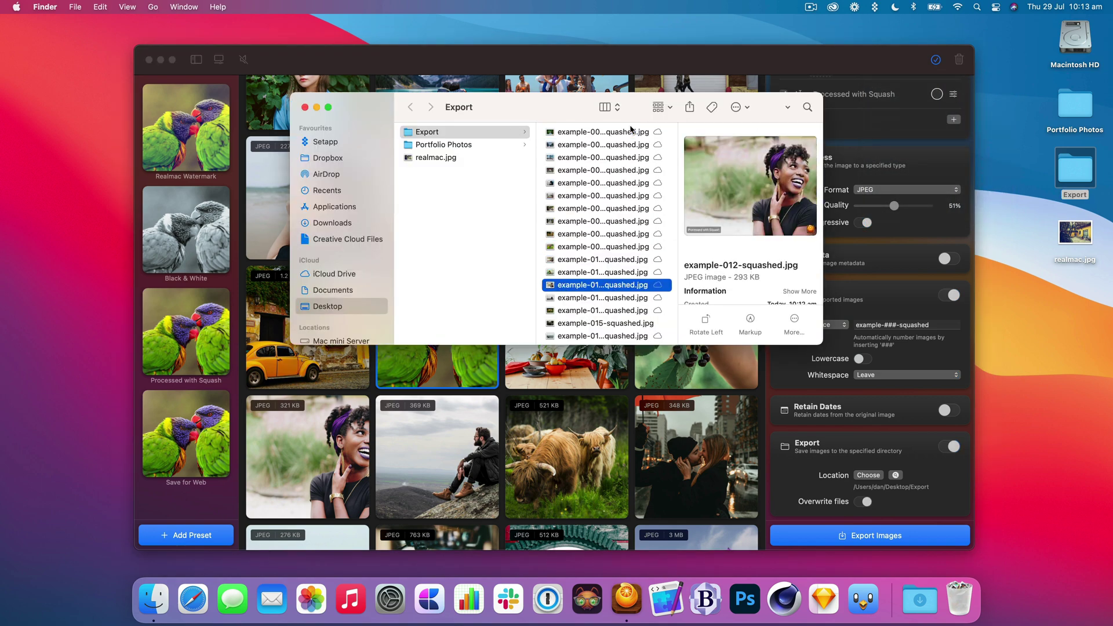
key("space")
Step through the next exported photos, close the Export folder, and return to Squash
key("Down")
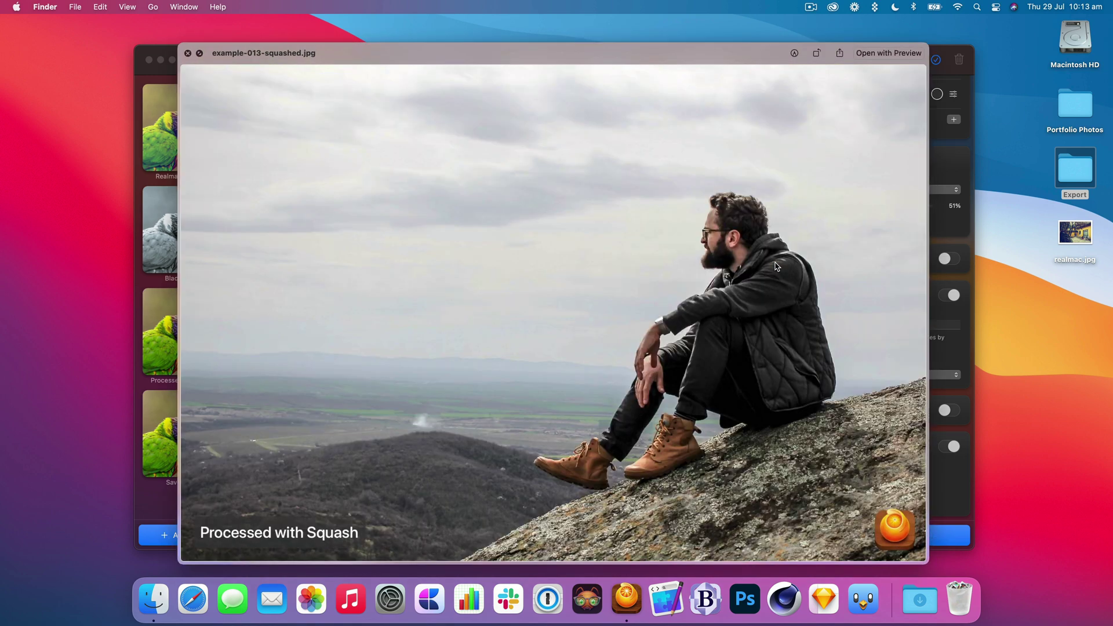
key("Down")
key("space")
key("super+w")
left_click(613, 64)
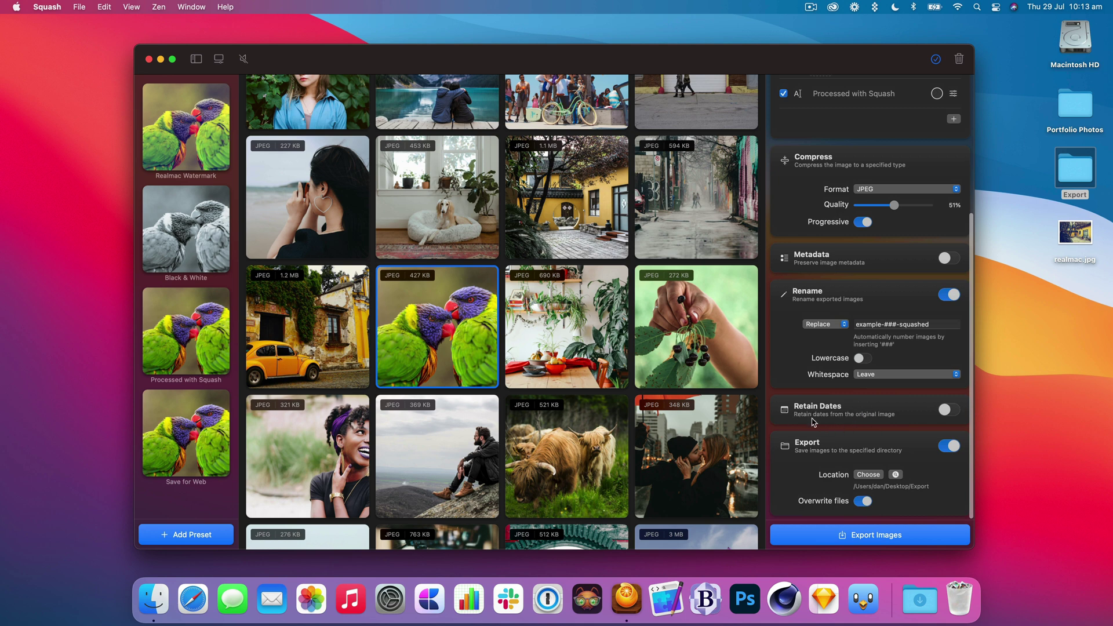
Enable Retain Dates with Date Created kept, then select realmac.jpg on the desktop
left_click(943, 411)
scroll(820, 456, "down", 1)
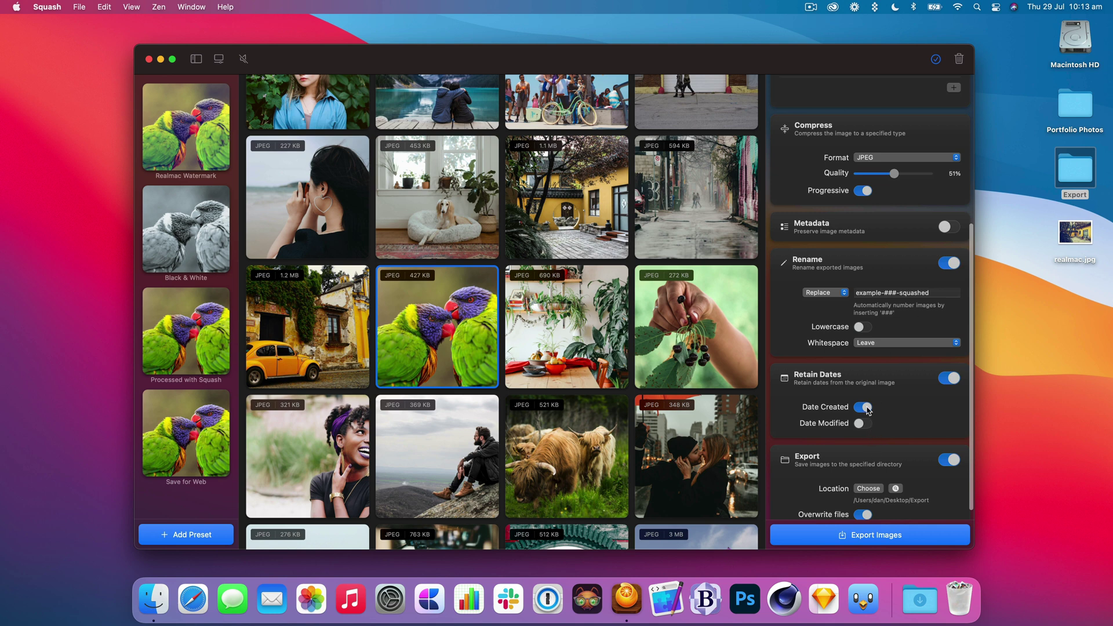
left_click(1069, 241)
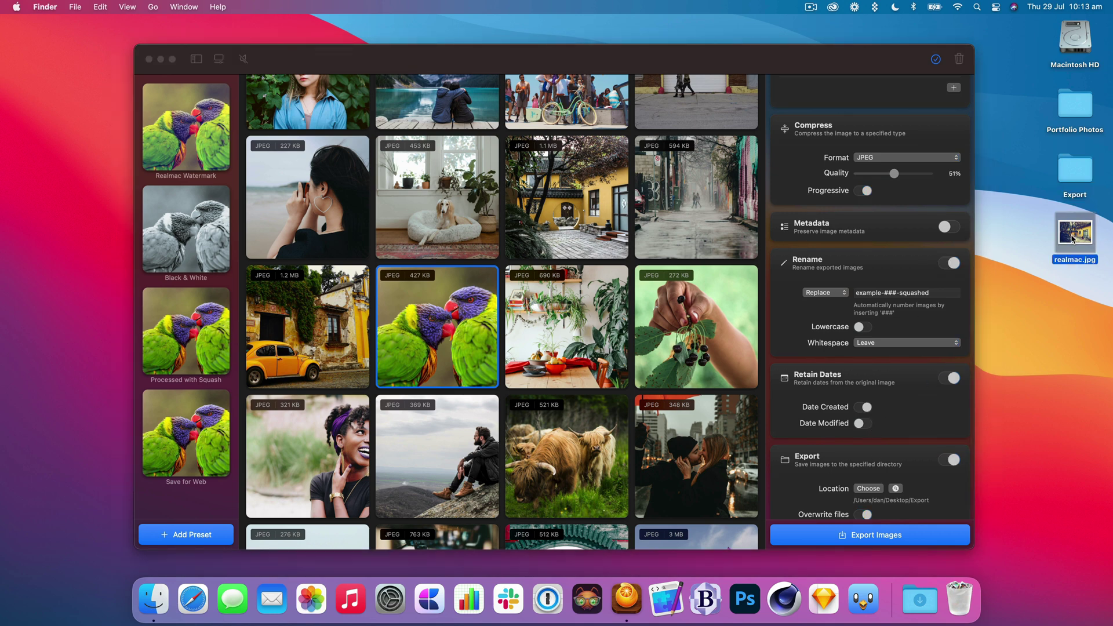
Check realmac.jpg's Info: created and modified 29 July 2021 at 10:12 am, then close it
key("super+i")
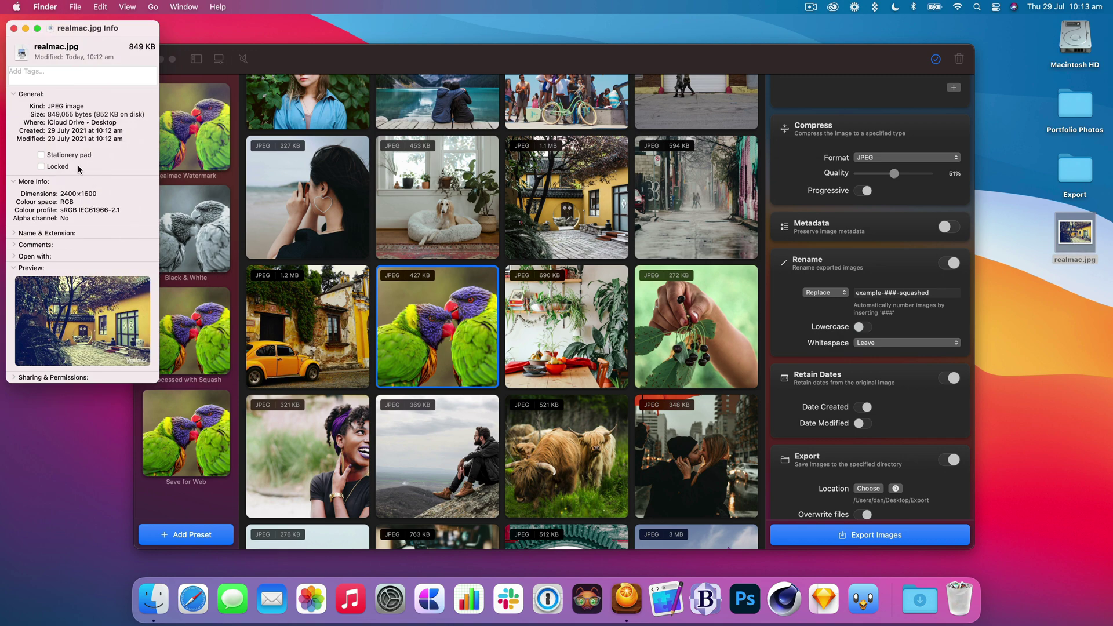
left_click_drag(21, 132, 53, 133)
left_click(14, 28)
Back in Squash, also turn on the Date Modified option under Retain Dates
left_click(835, 426)
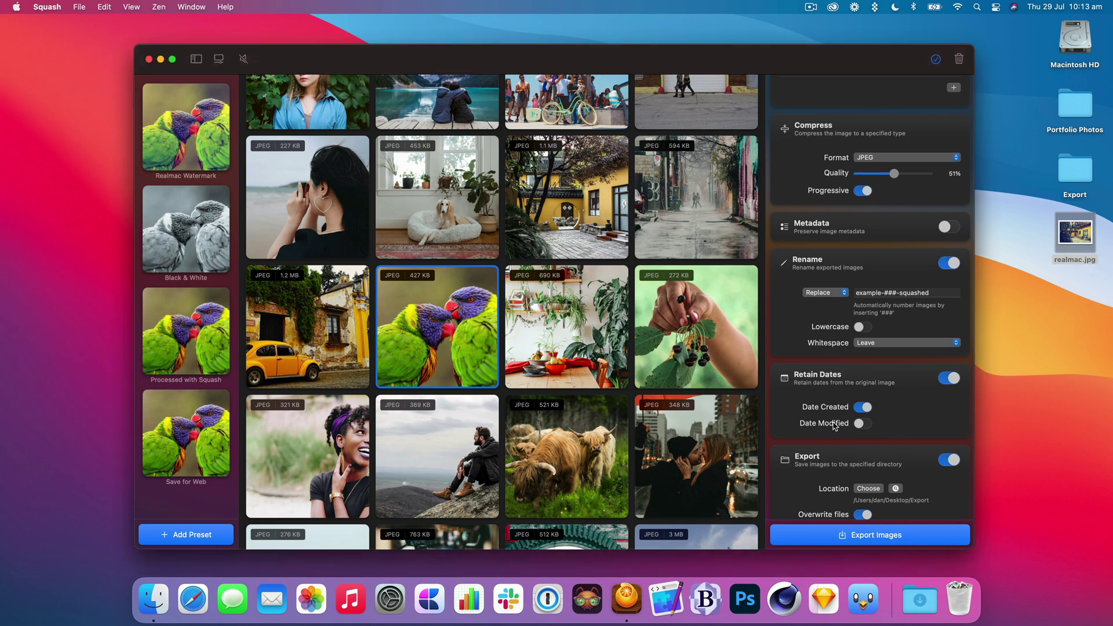
left_click(863, 424)
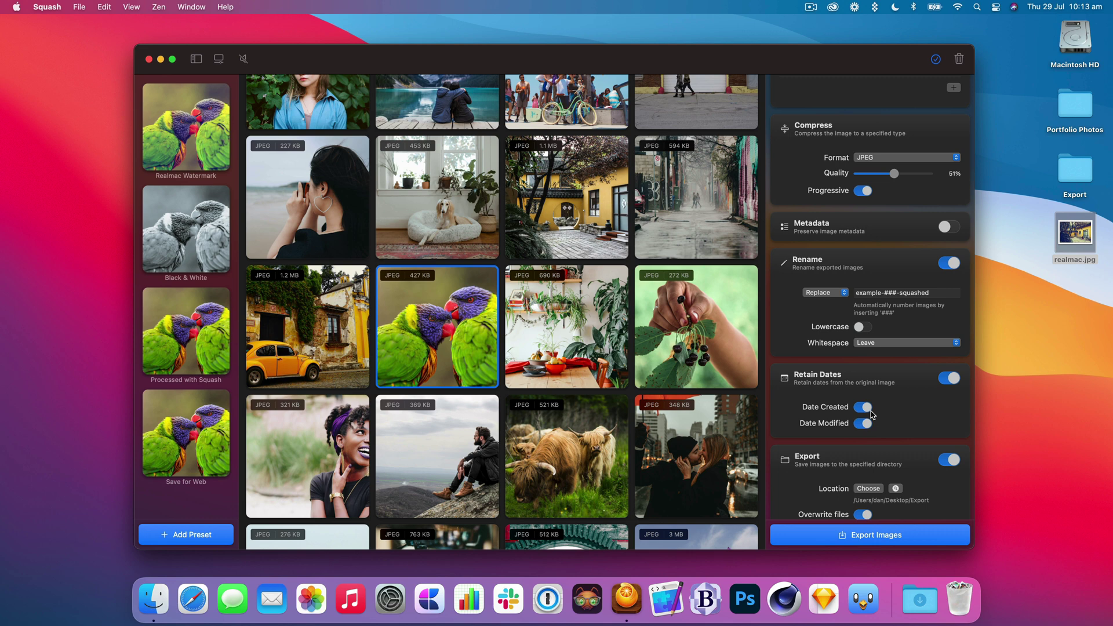
scroll(822, 500, "down", 1)
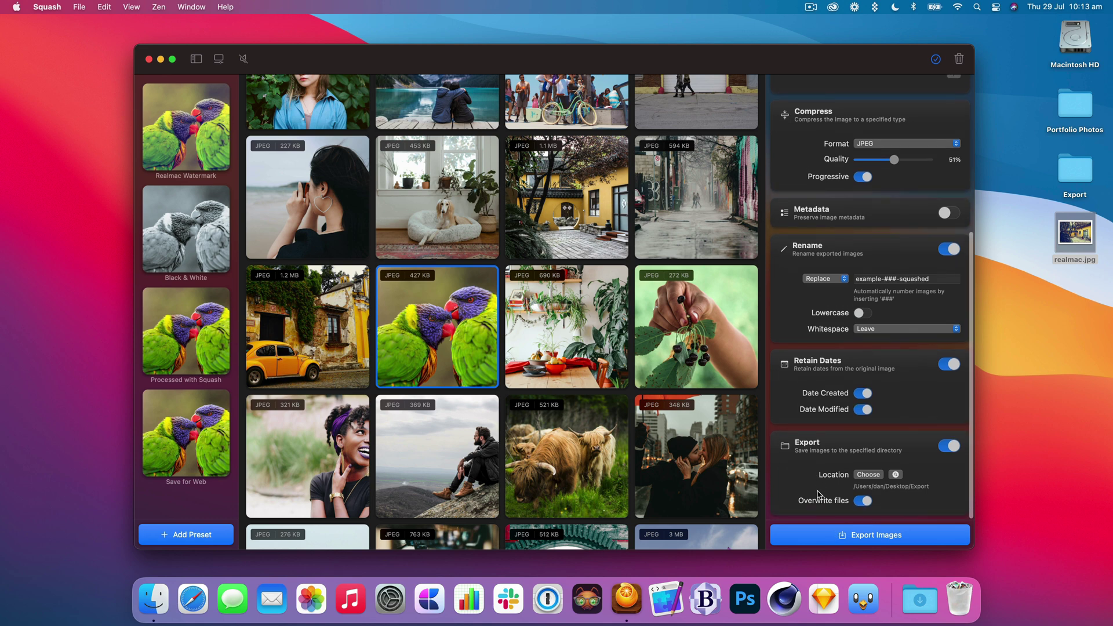
Turn Date Modified back off and switch Retain Dates off entirely
left_click(863, 409)
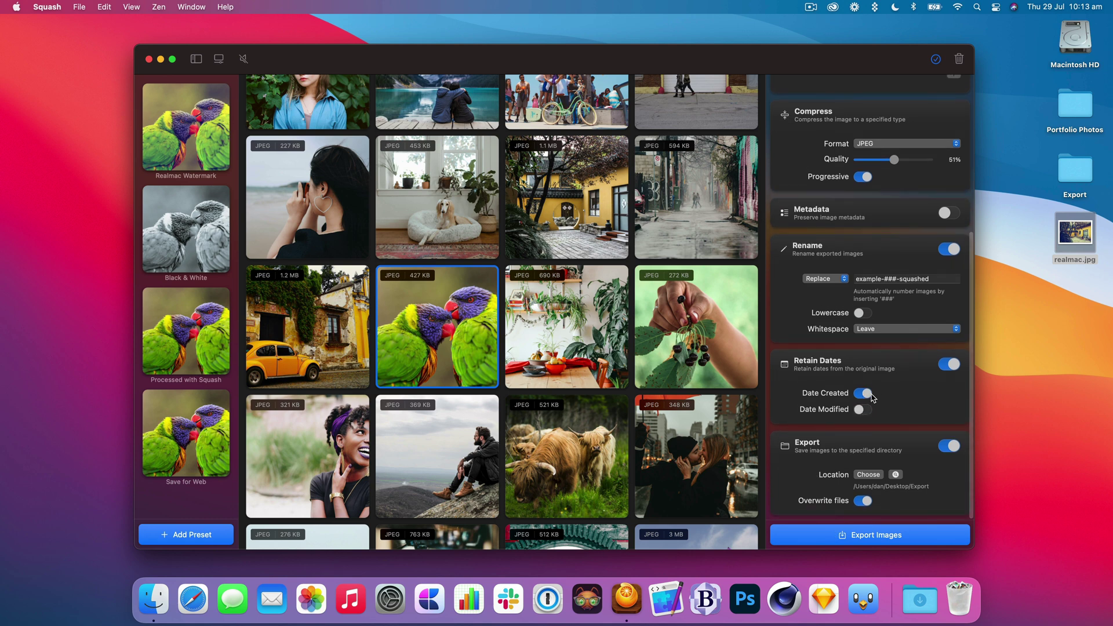
left_click(949, 364)
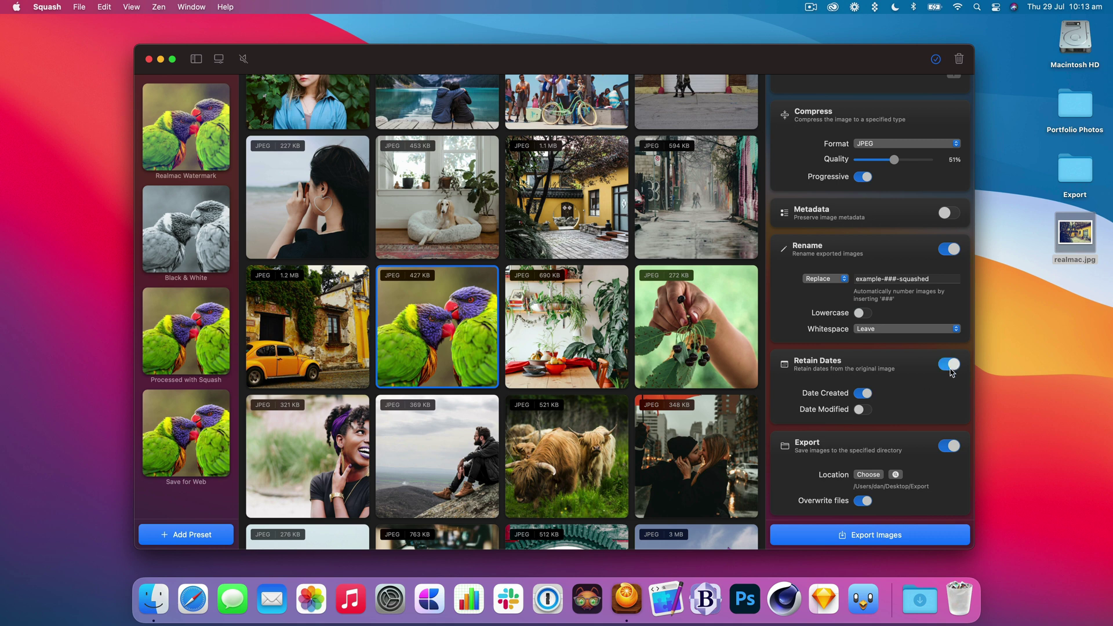
scroll(810, 377, "up", 3)
scroll(810, 377, "up", 5)
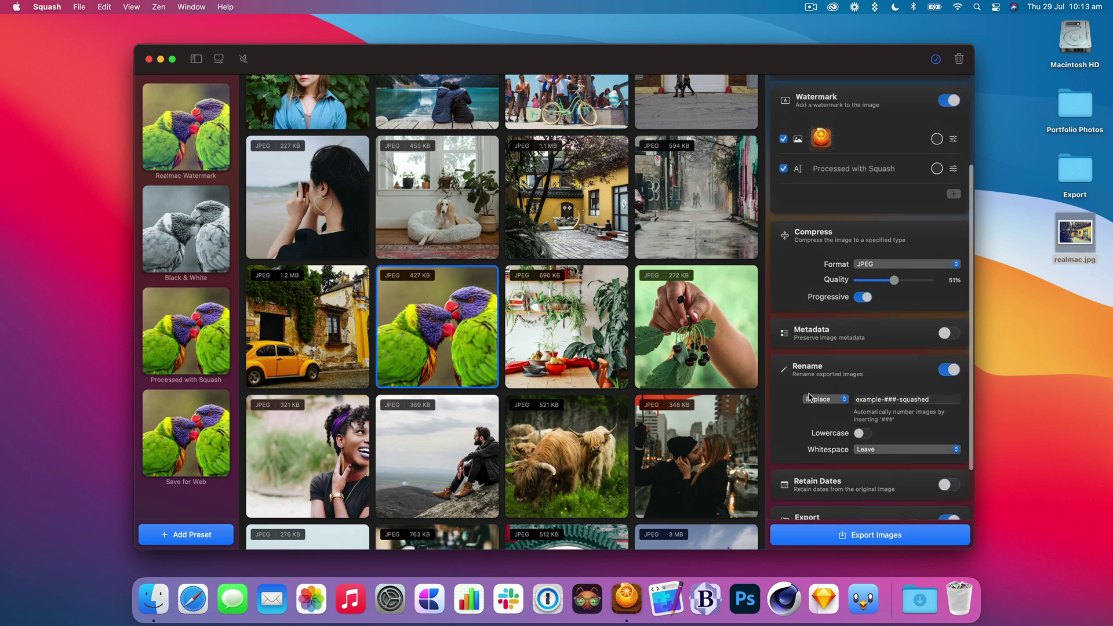